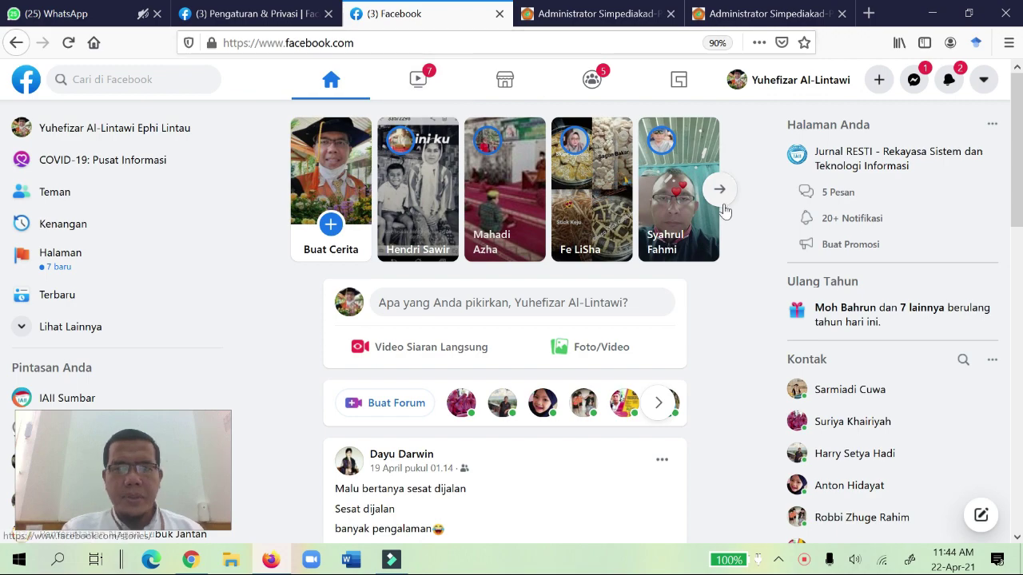
Step: Open the account owner's own profile page from the home feed
scroll(671, 304, "down", 4)
scroll(694, 336, "up", 4)
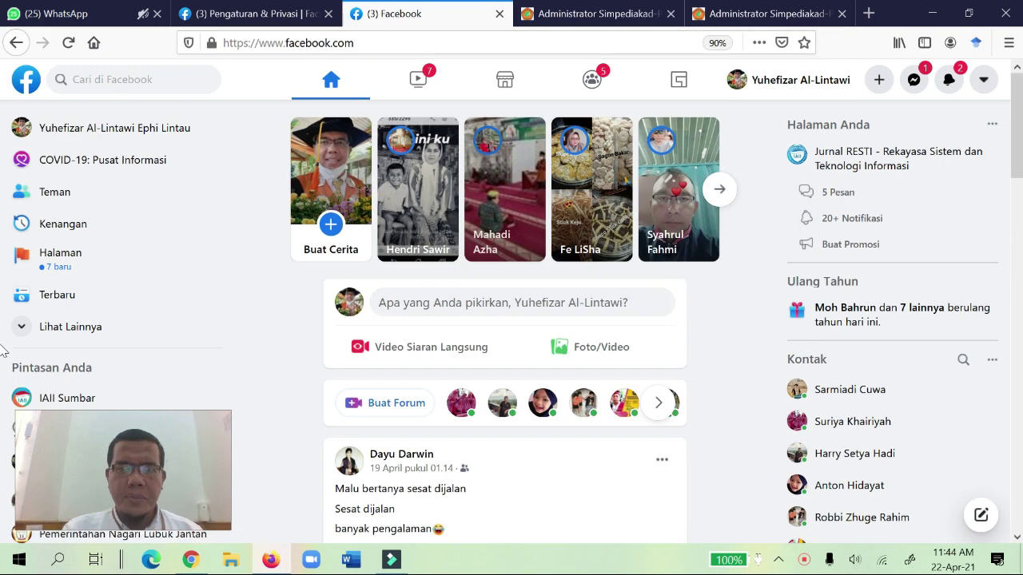
left_click_drag(1019, 179, 1020, 135)
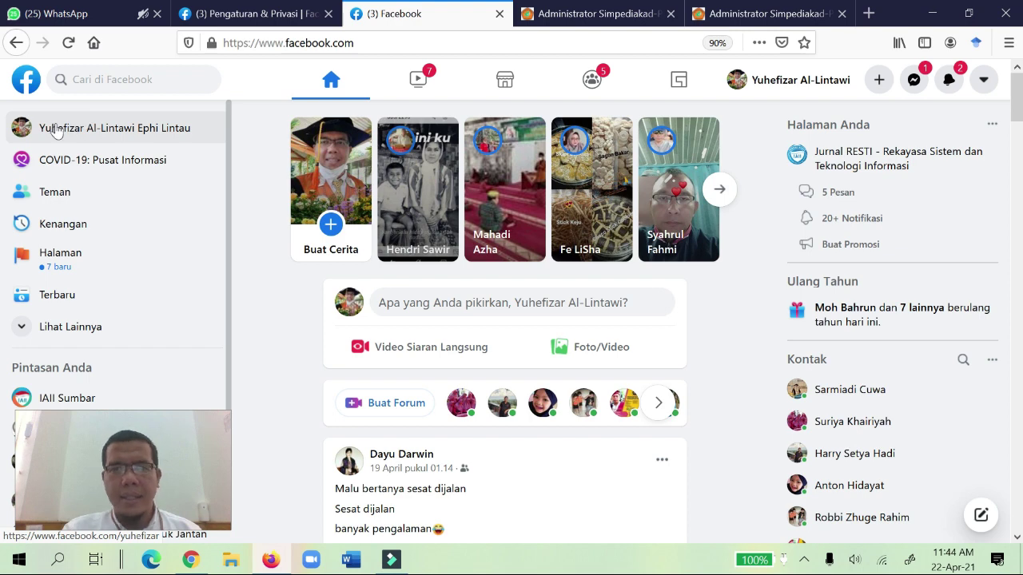
left_click(97, 133)
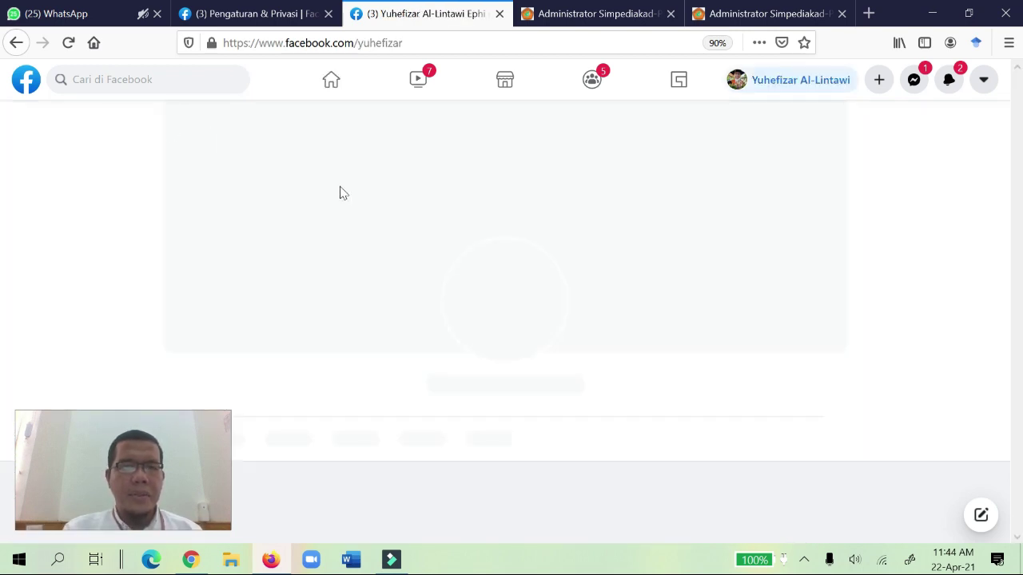
Step: Look through the profile page's header, intro details and recent posts
scroll(659, 232, "down", 1)
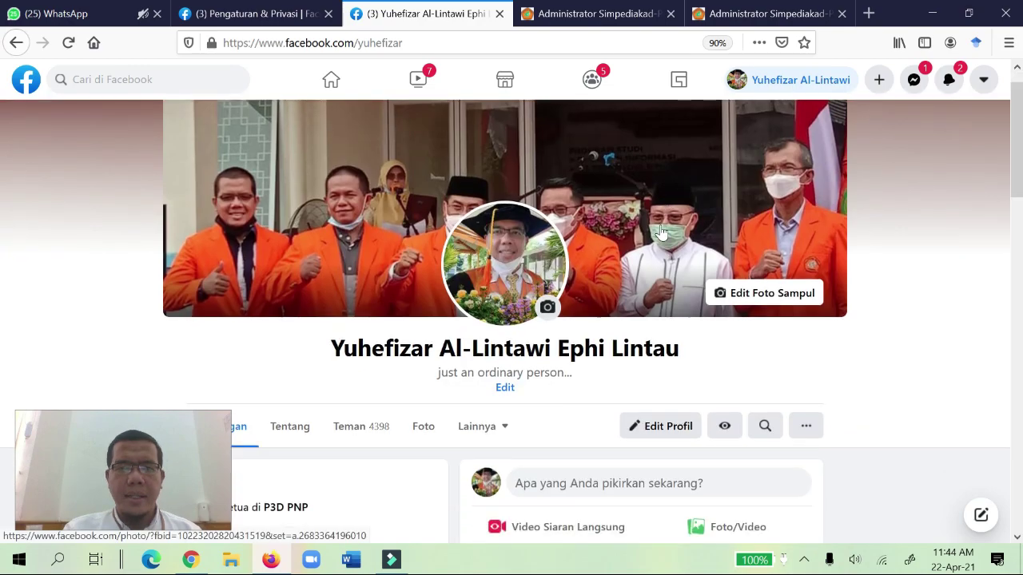
scroll(557, 251, "down", 6)
scroll(556, 251, "up", 2)
scroll(534, 337, "down", 2)
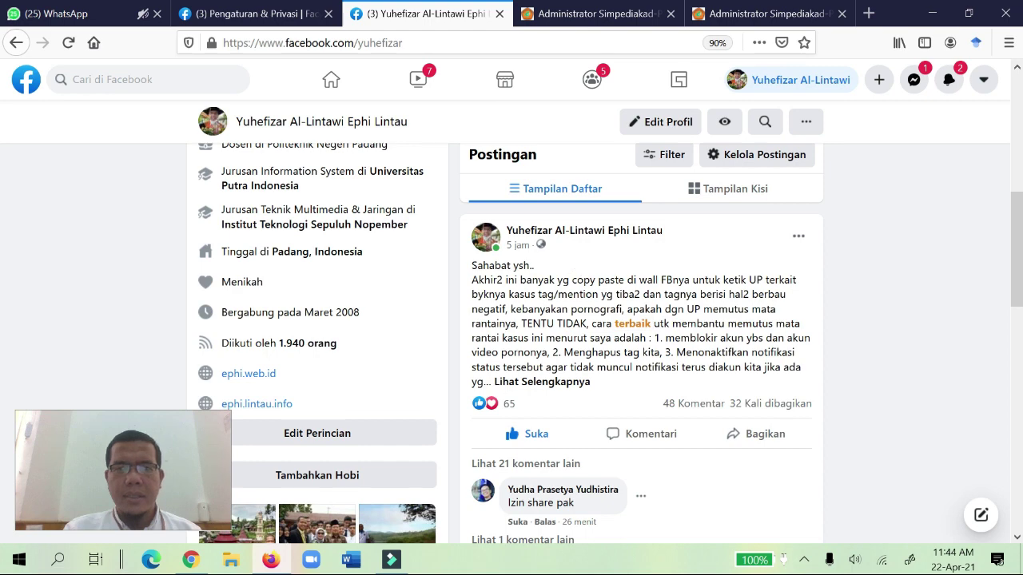
scroll(567, 221, "up", 3)
scroll(562, 269, "up", 2)
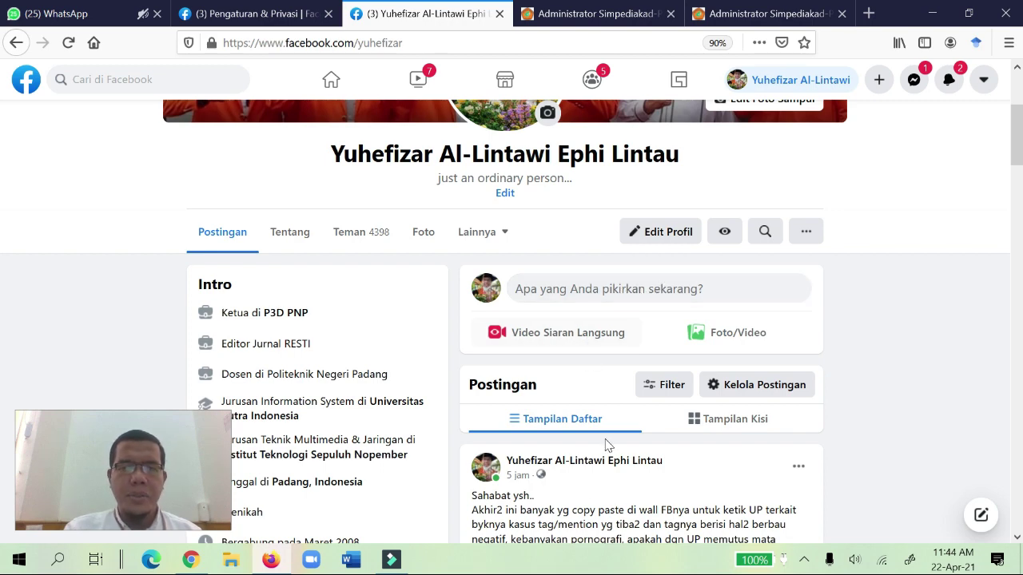
scroll(783, 455, "down", 2)
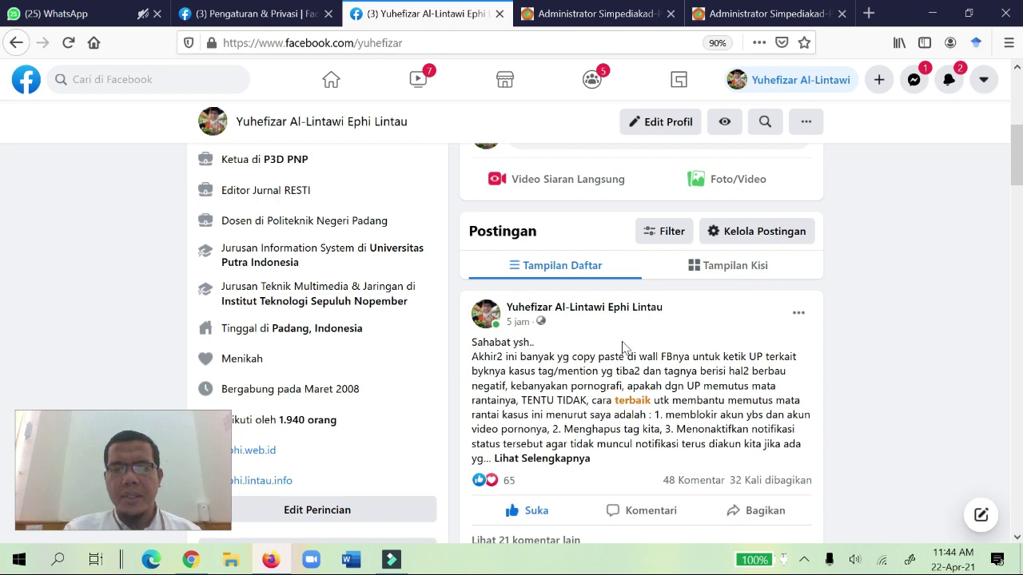
scroll(627, 349, "up", 1)
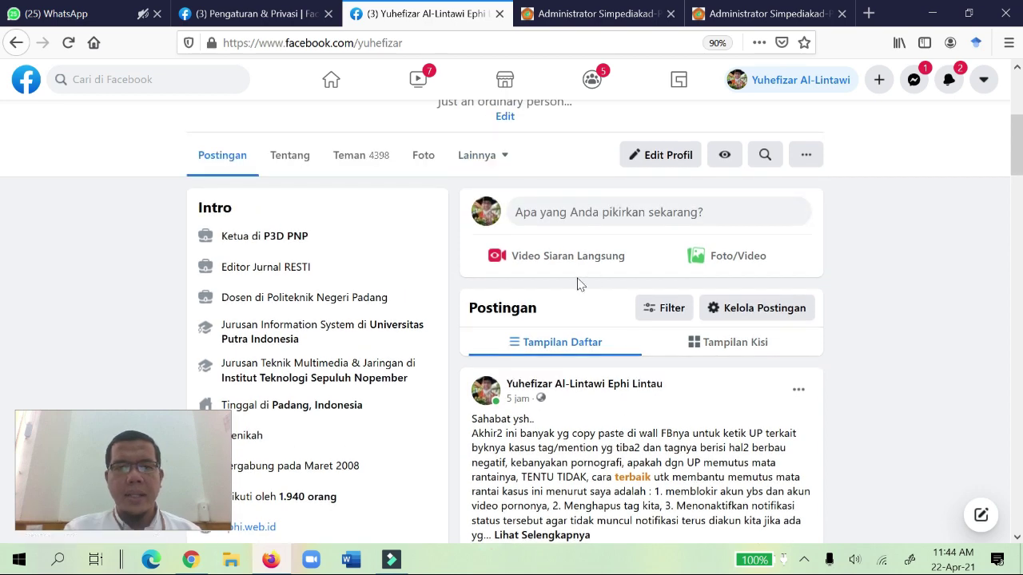
scroll(574, 278, "up", 1)
scroll(571, 270, "down", 2)
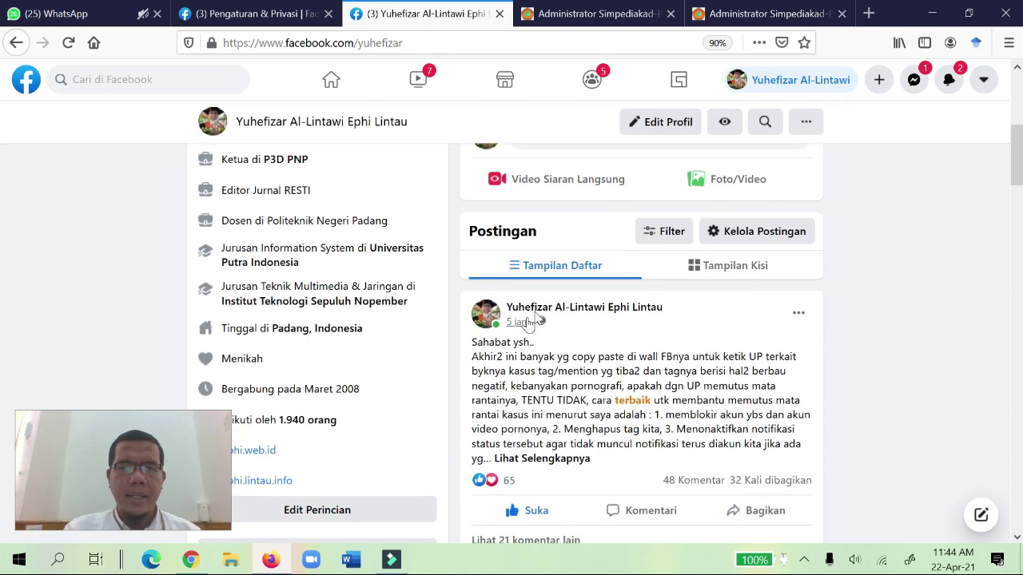
scroll(631, 331, "down", 3)
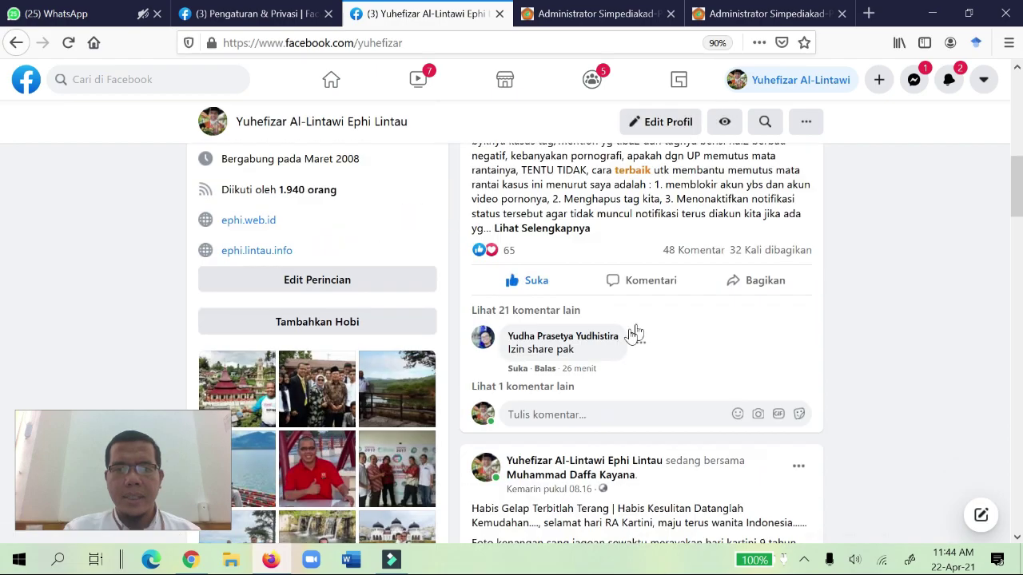
scroll(552, 473, "down", 3)
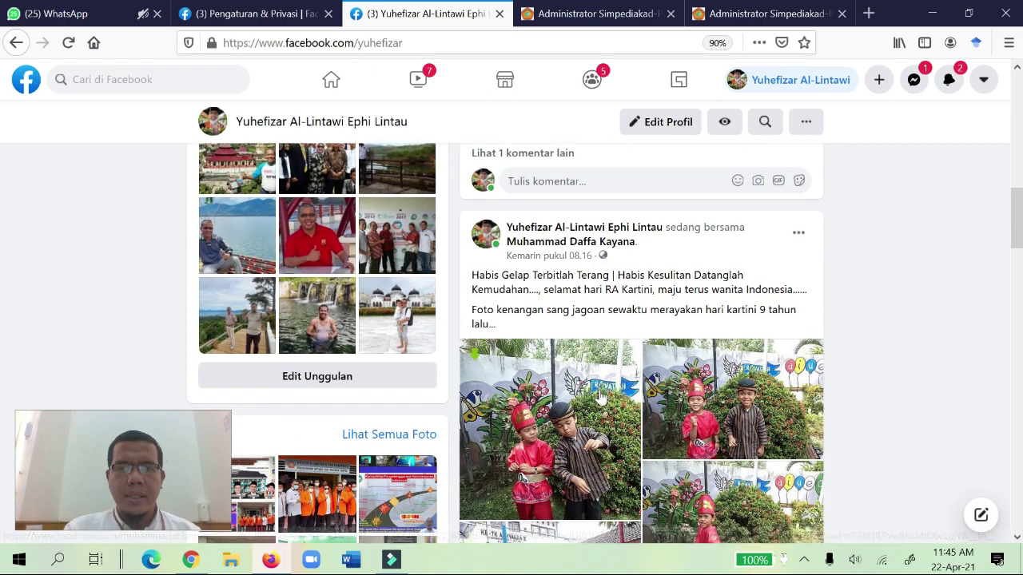
scroll(628, 447, "down", 8)
scroll(573, 409, "up", 20)
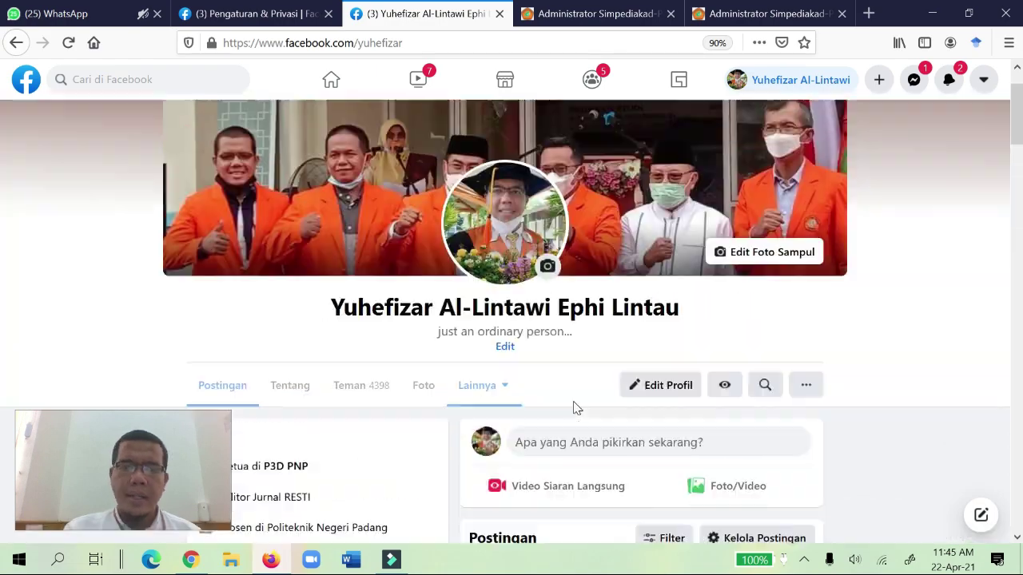
scroll(573, 408, "up", 2)
scroll(540, 411, "down", 1)
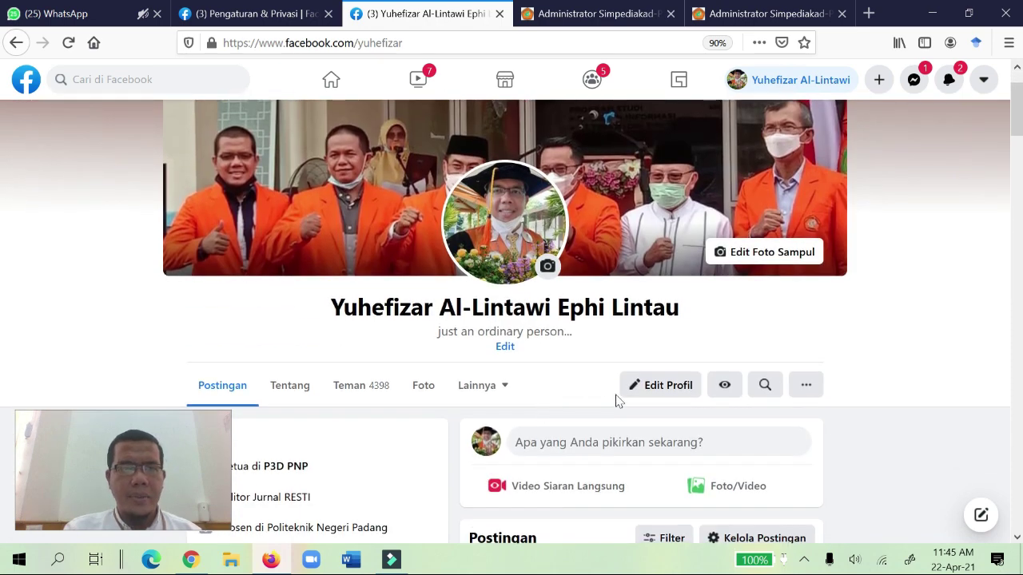
scroll(803, 387, "down", 1)
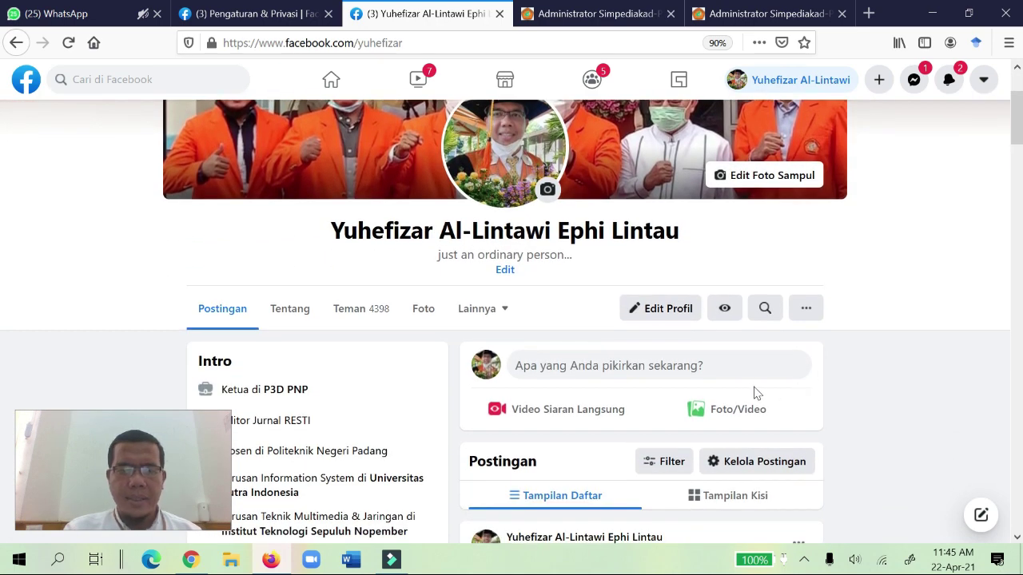
Step: Open Pengaturan Profil dan Penandaan for the profile and point out the Melihat dan Membagikan and Penandaan sections
left_click(807, 311)
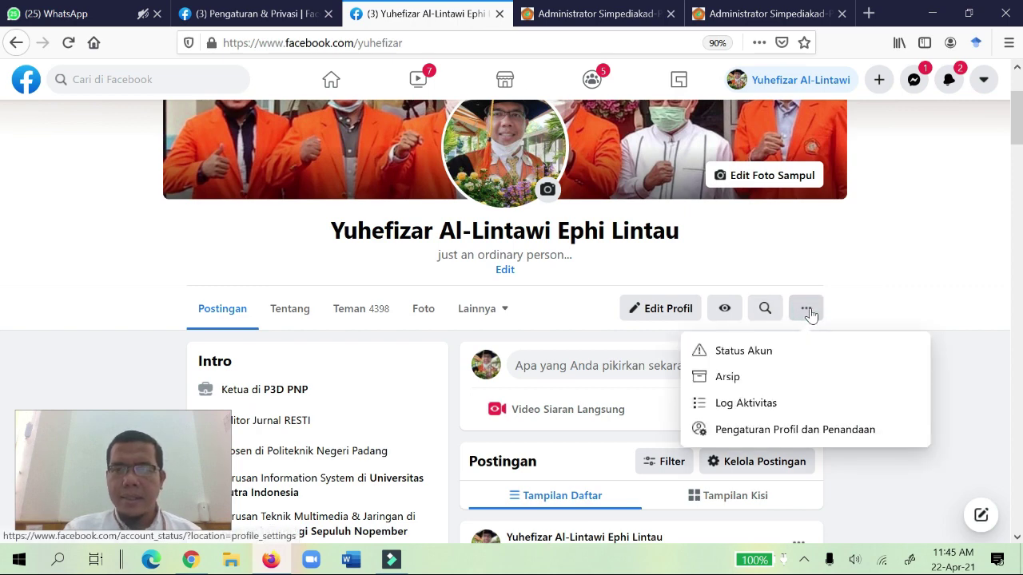
left_click(766, 432)
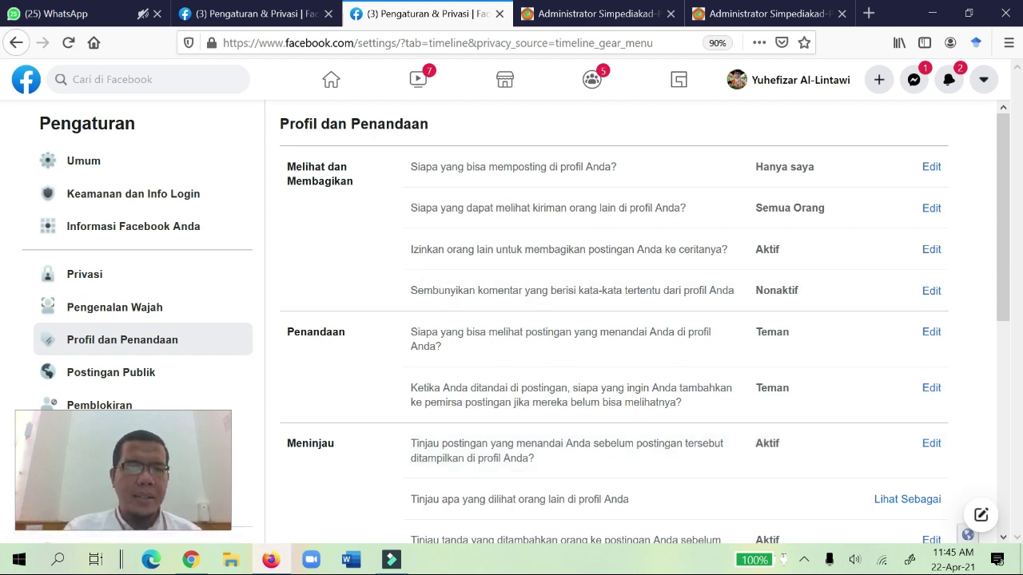
left_click_drag(347, 178, 308, 166)
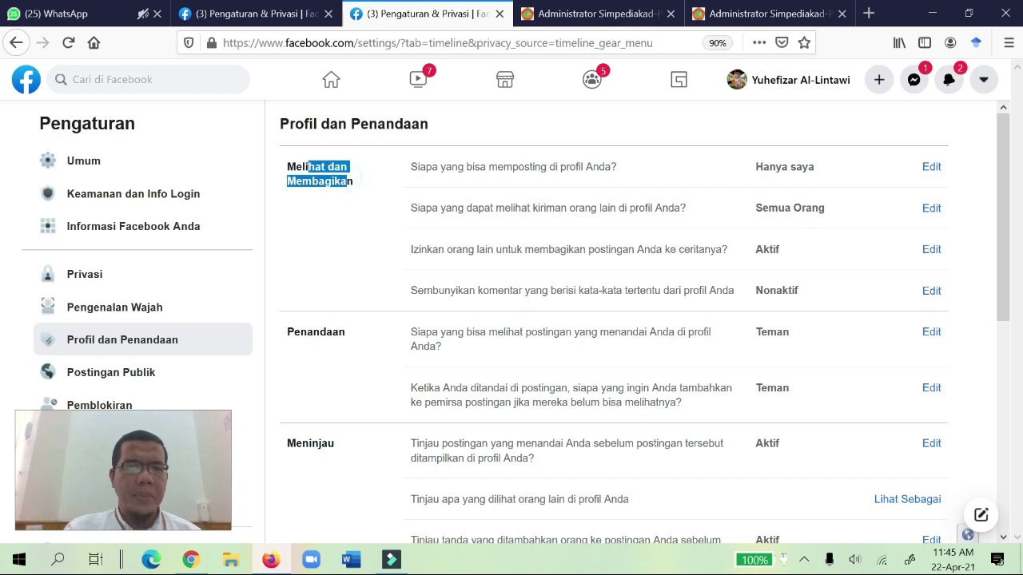
left_click_drag(354, 338, 313, 334)
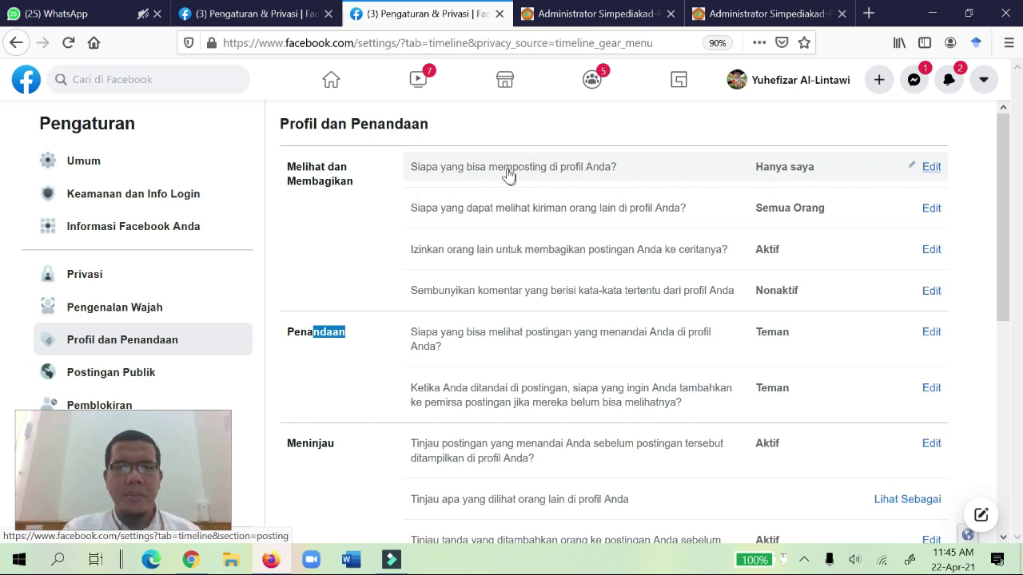
Step: Set who can post on the profile (Siapa yang bisa memposting di profil Anda) to Hanya saya
left_click(536, 168)
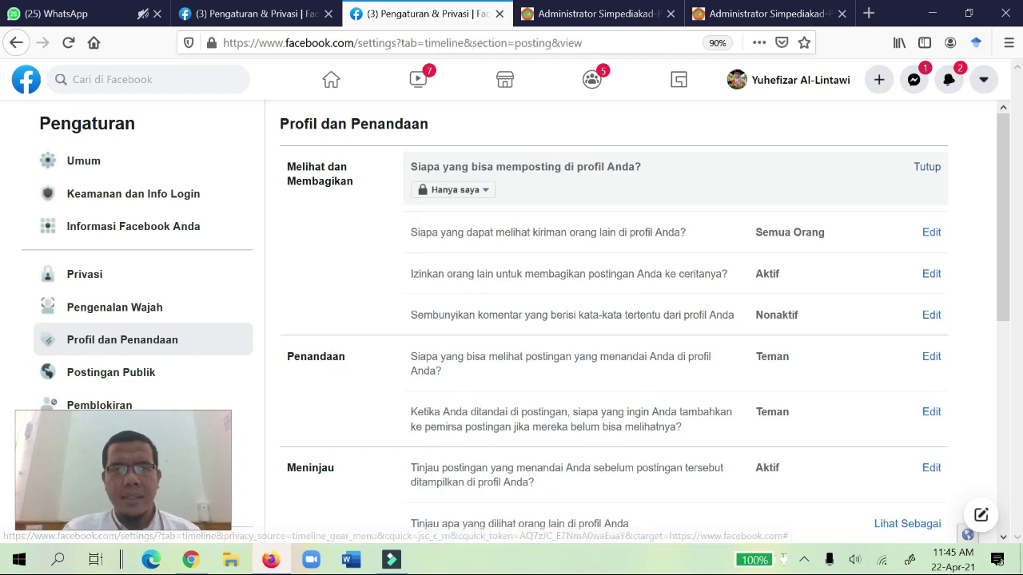
left_click(487, 193)
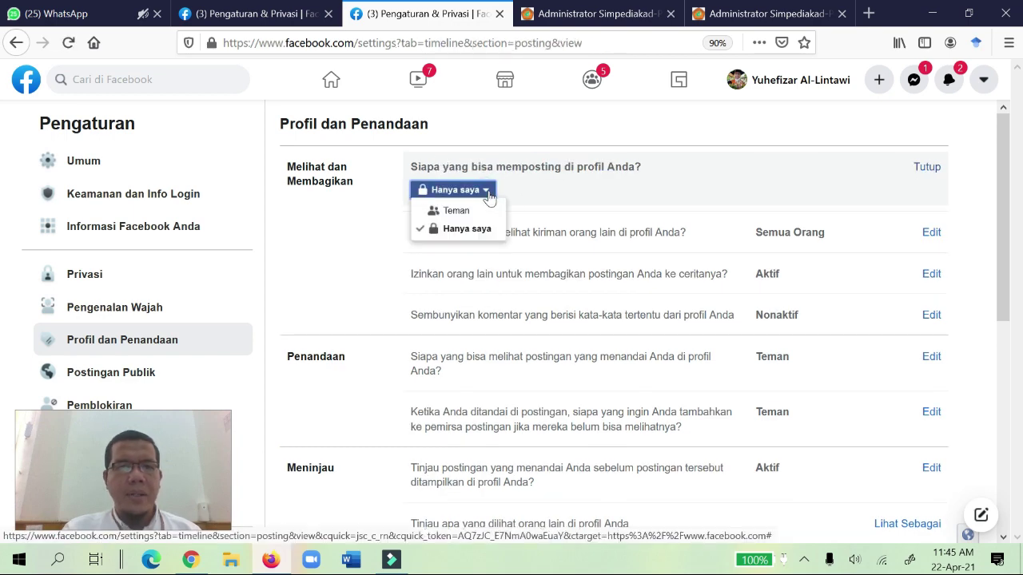
left_click(458, 232)
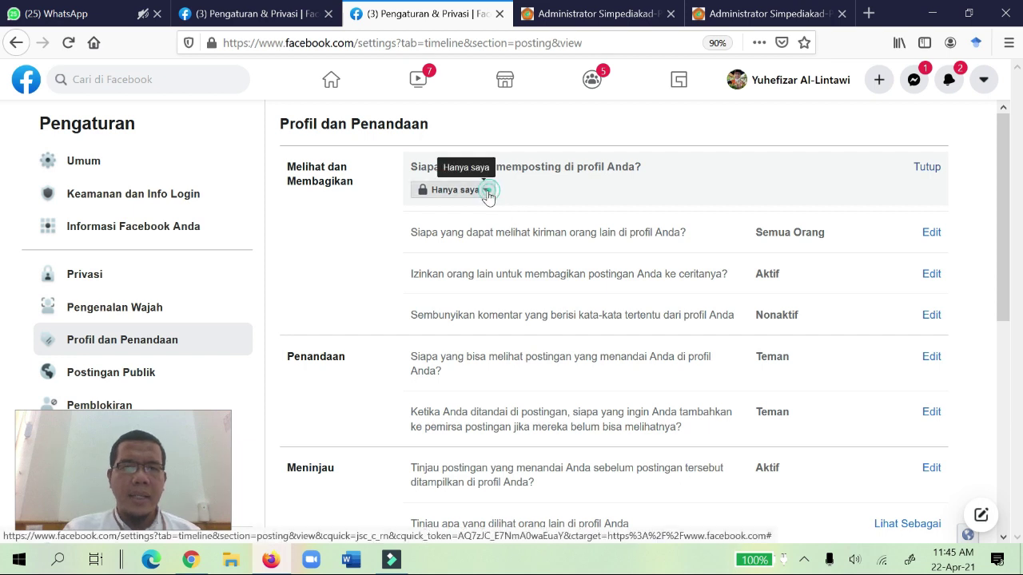
left_click(485, 192)
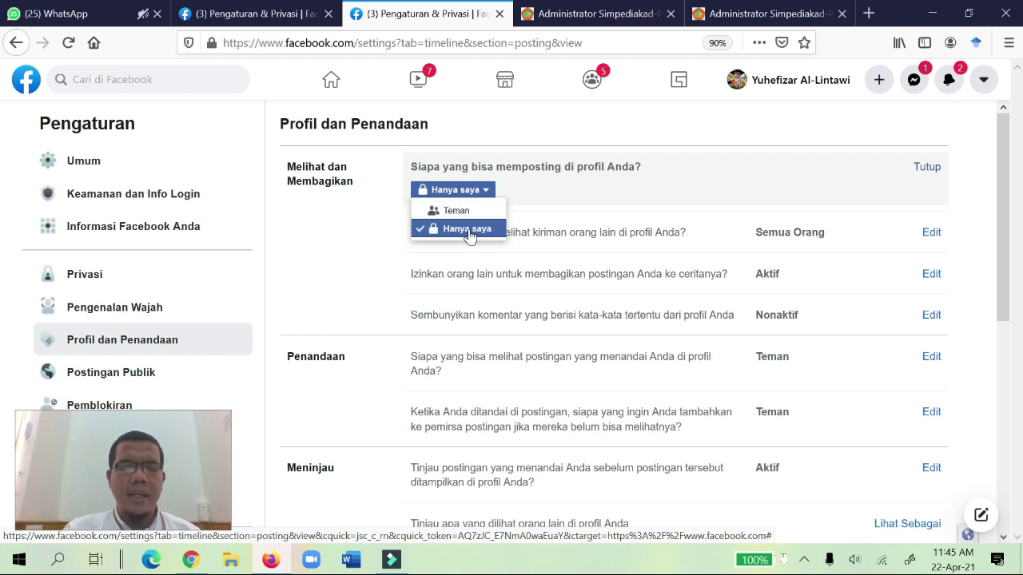
left_click(468, 230)
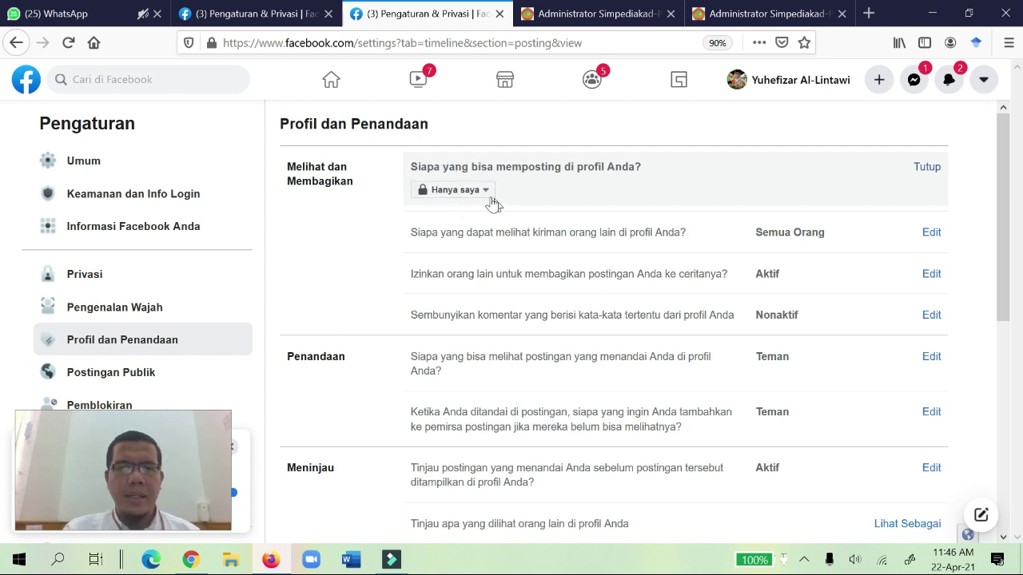
Step: Set who can see other people's posts on the profile to Semua Orang
left_click(578, 238)
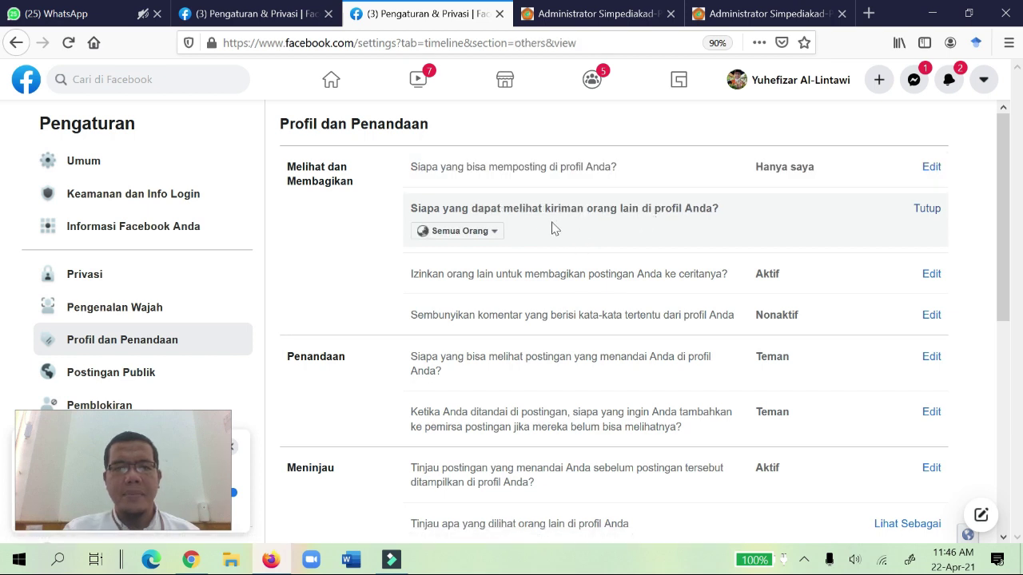
left_click(493, 236)
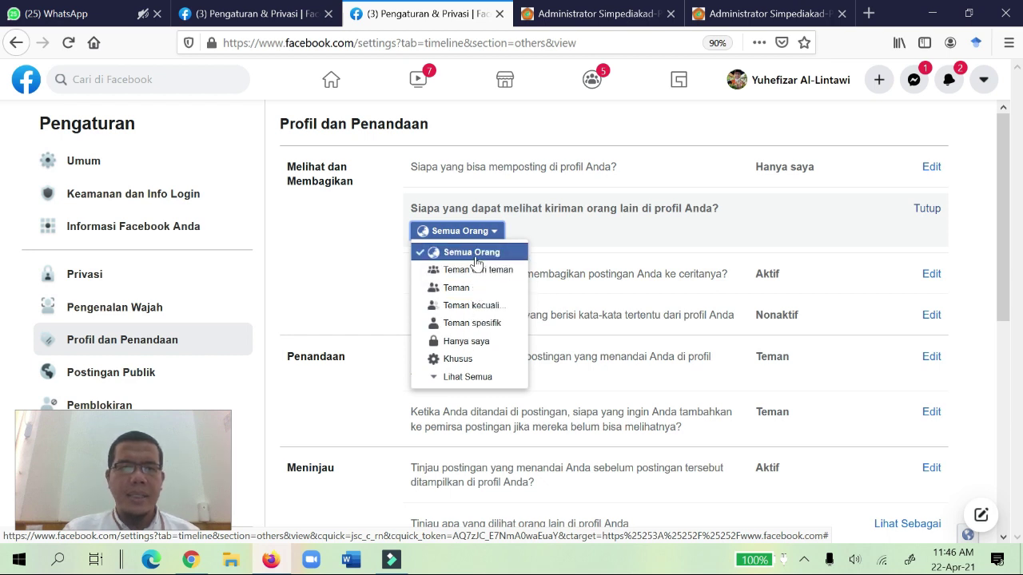
left_click(476, 254)
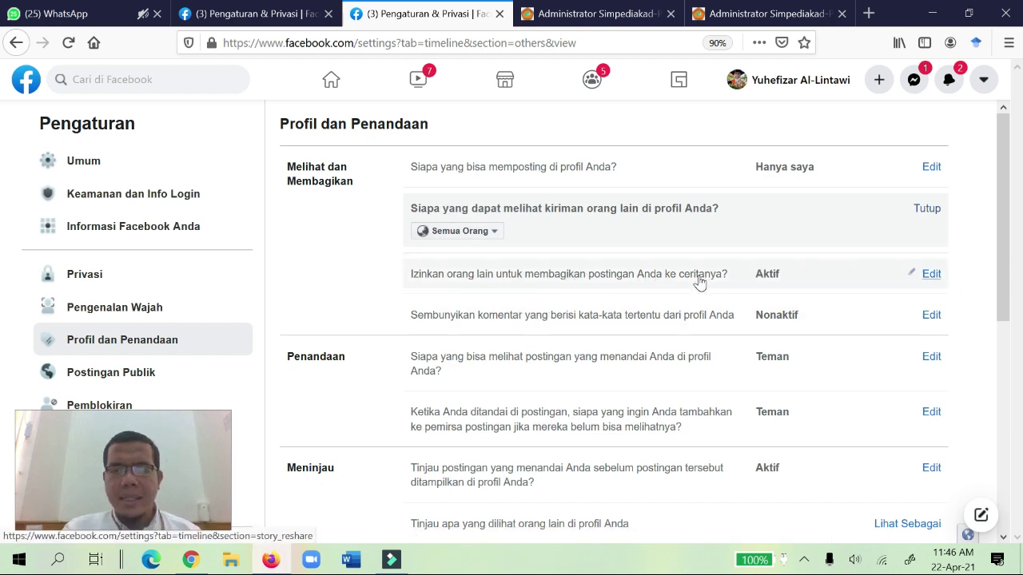
Step: Expand the setting that lets others share your posts to their stories, and examine the comment-hiding, tagging and review options
left_click(649, 284)
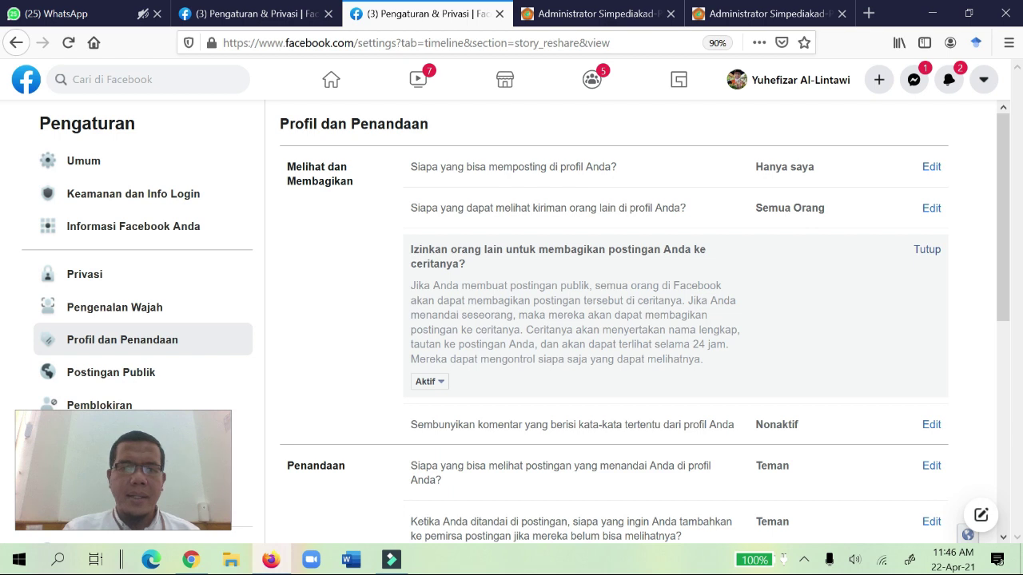
scroll(607, 320, "down", 2)
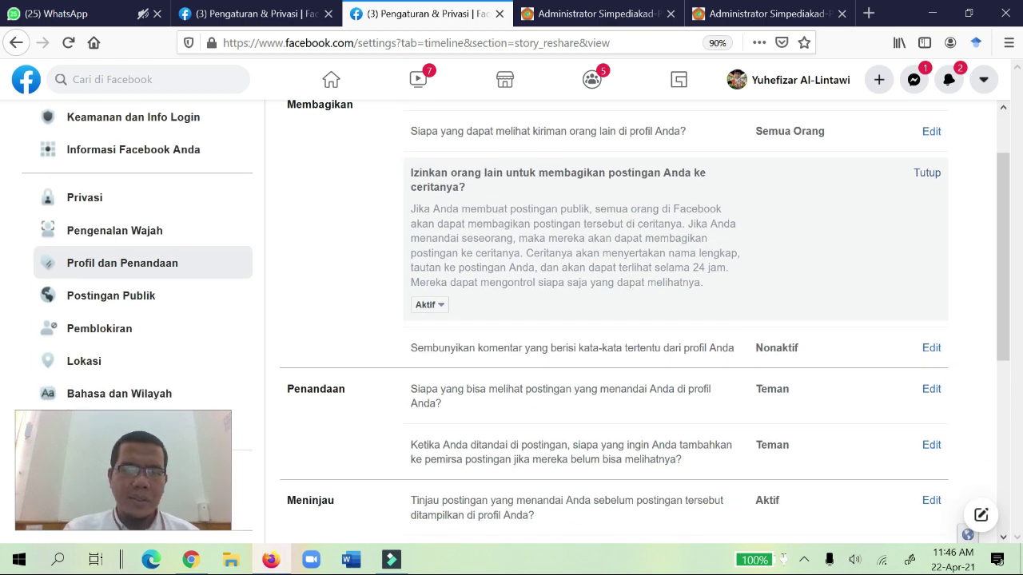
scroll(607, 274, "down", 2)
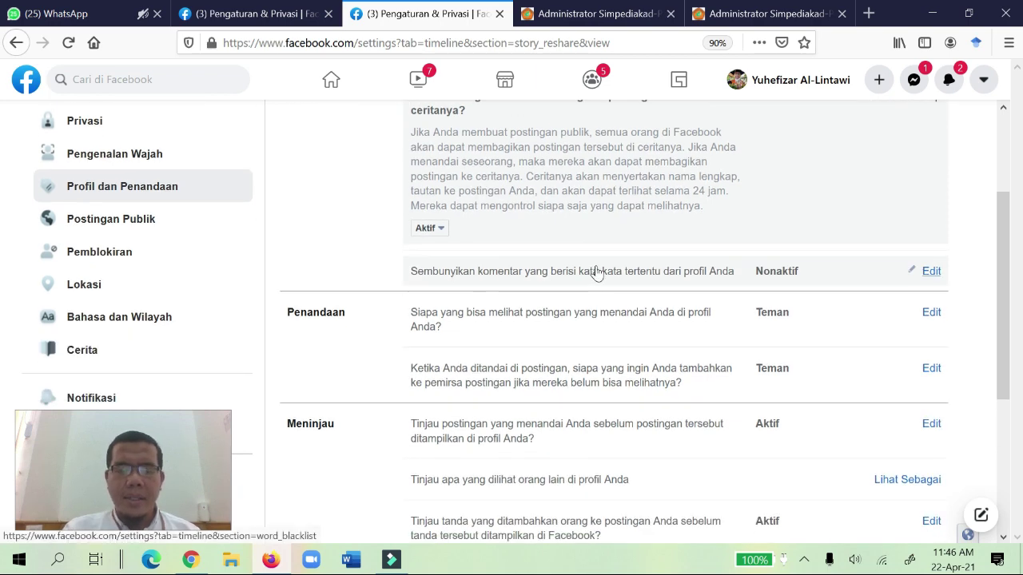
scroll(600, 246, "up", 4)
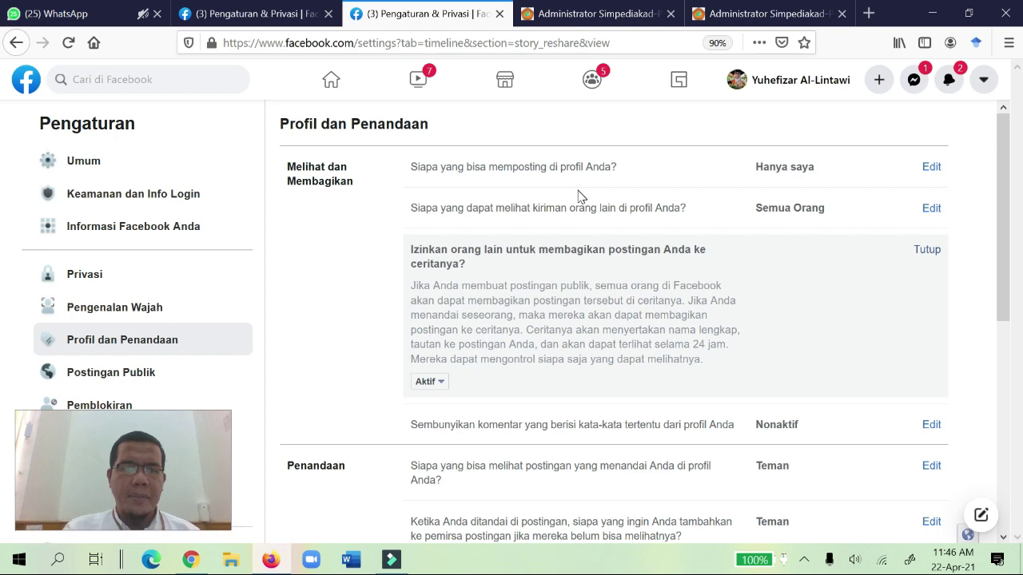
scroll(560, 208, "down", 4)
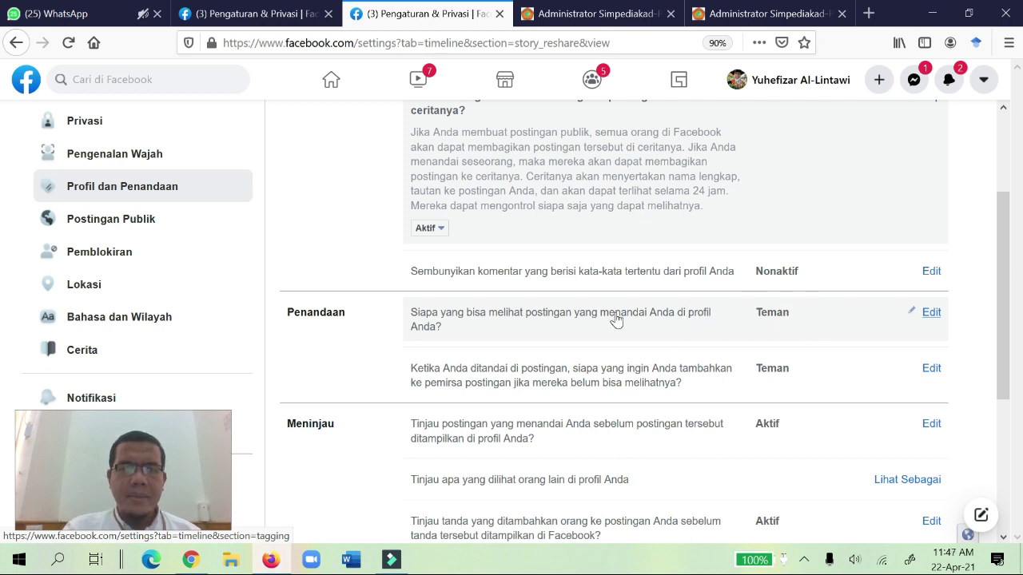
scroll(575, 331, "down", 2)
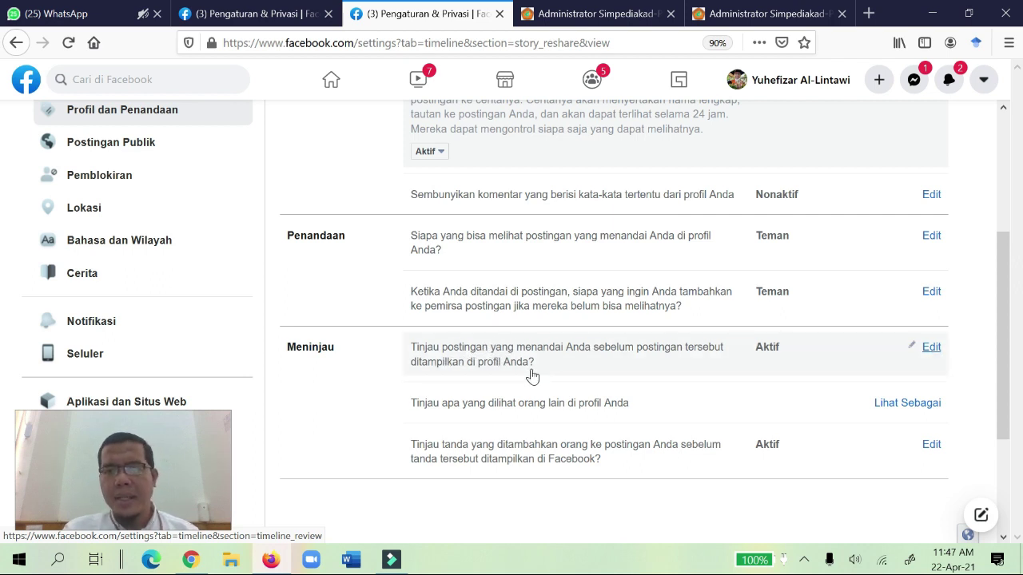
Step: Set the review of posts that tag you before they appear on the profile to Aktif
left_click(588, 353)
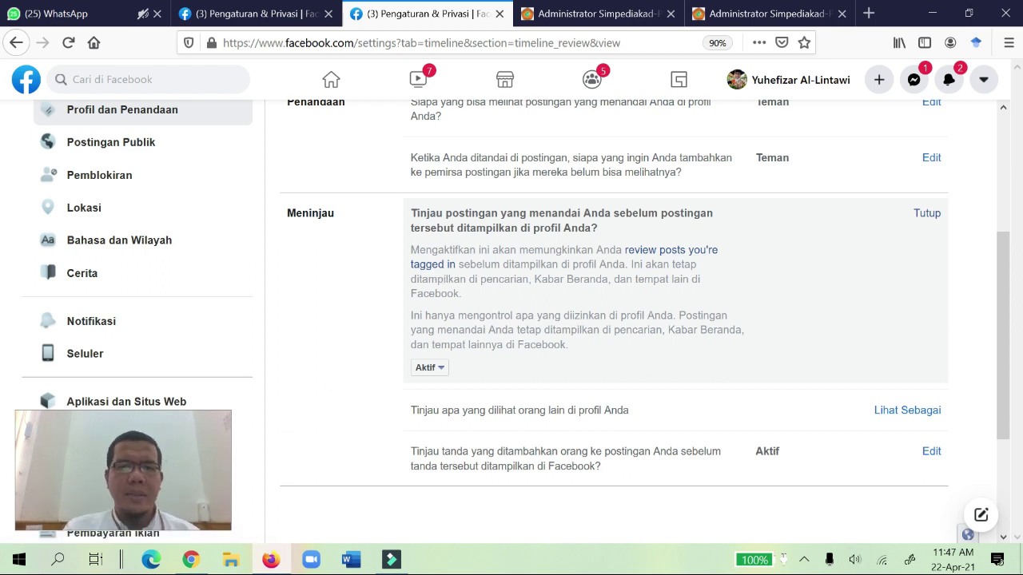
left_click(432, 368)
left_click(445, 387)
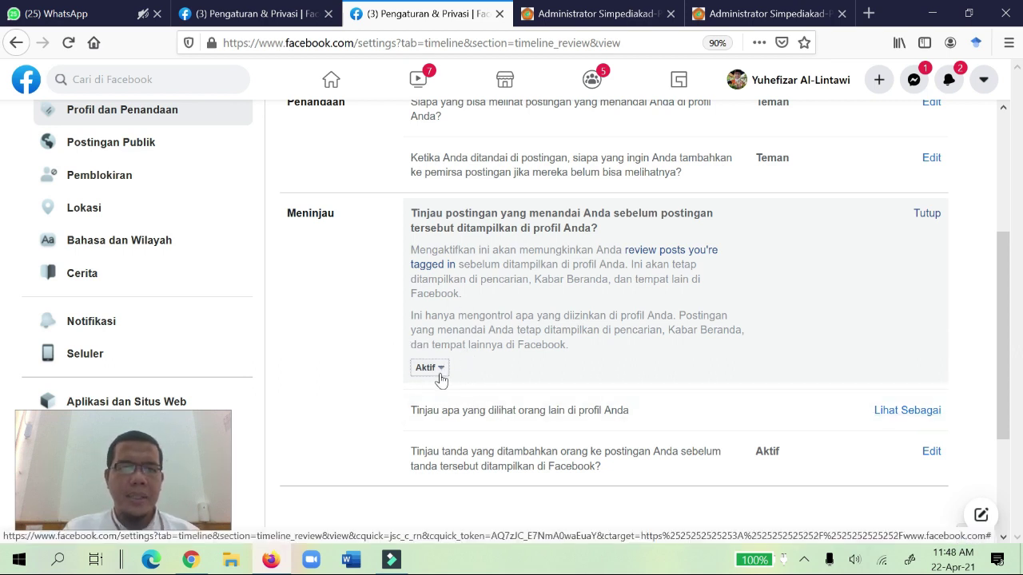
scroll(457, 373, "up", 3)
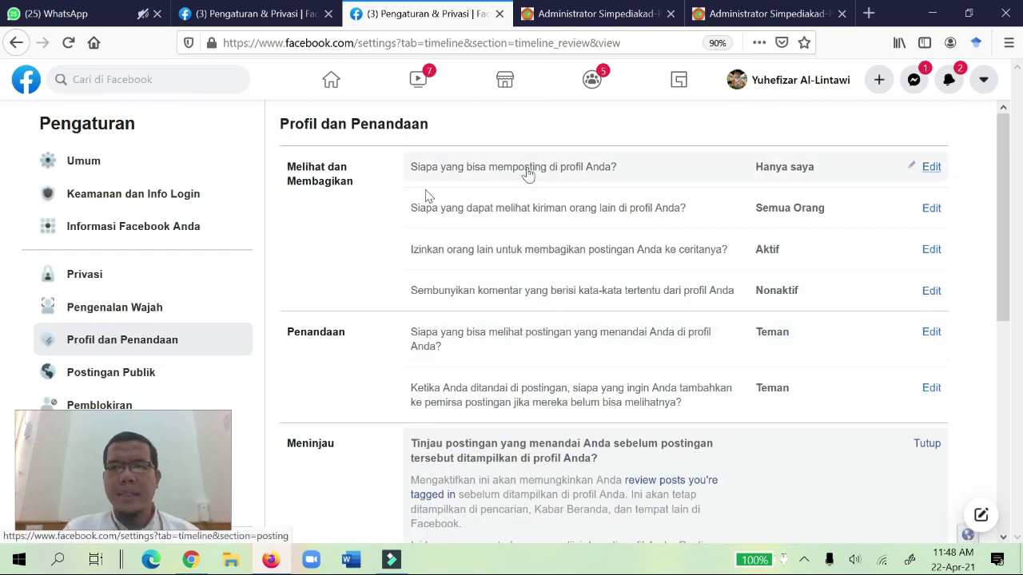
Step: Examine the posting, tagging and review options on the Profil dan Penandaan settings page
scroll(431, 435, "down", 2)
scroll(427, 449, "down", 1)
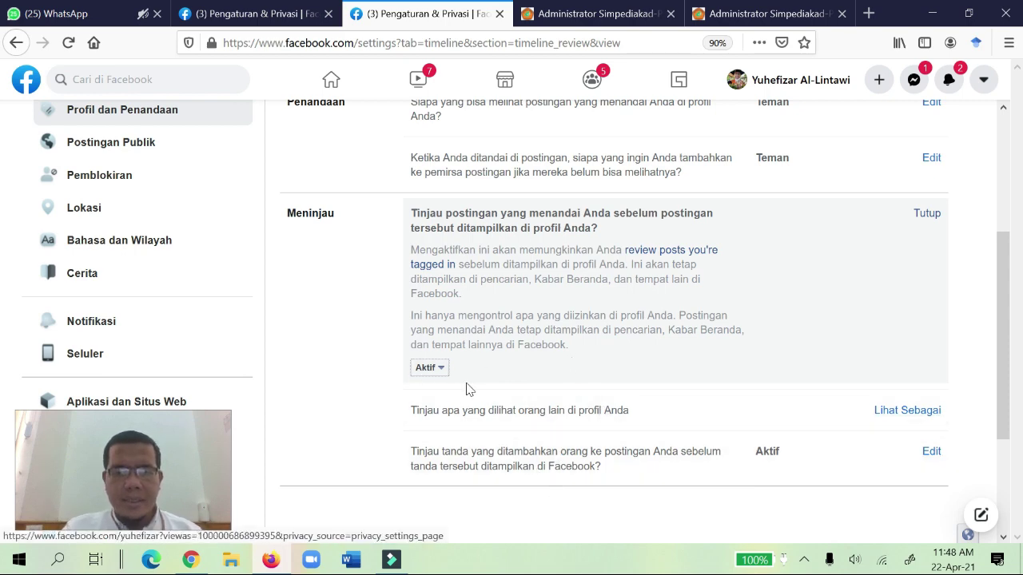
scroll(495, 365, "up", 5)
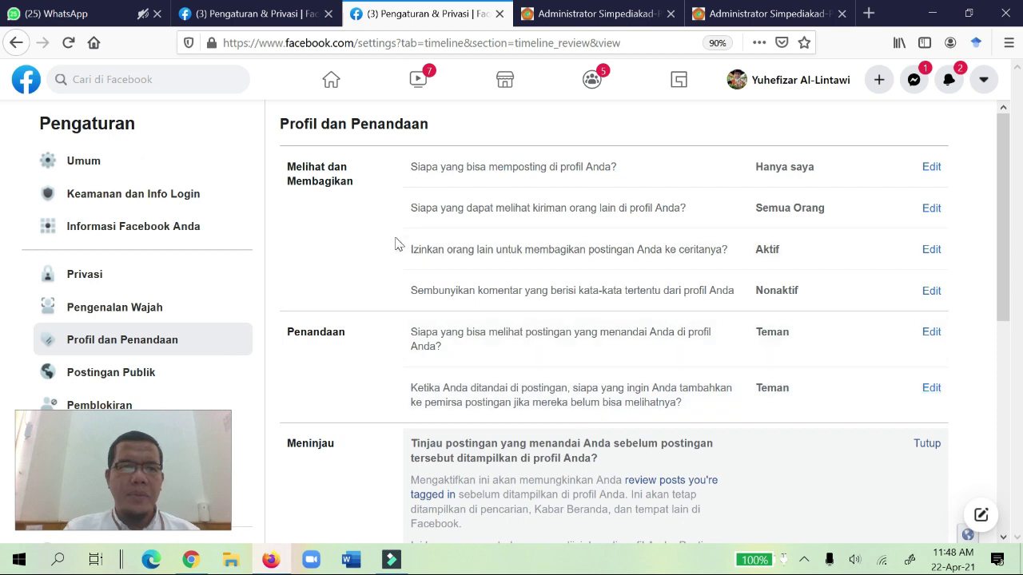
scroll(172, 319, "down", 2)
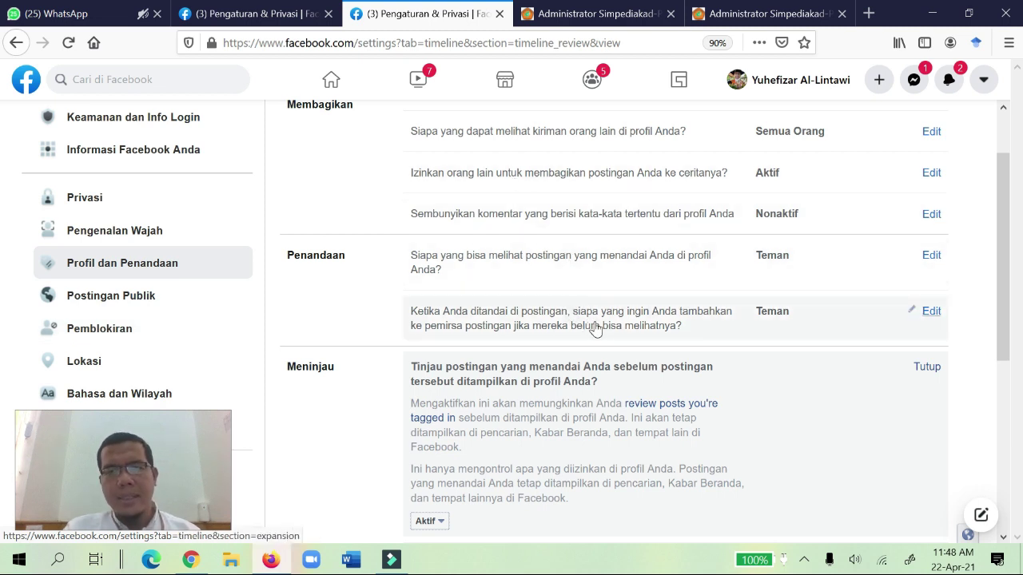
scroll(593, 328, "up", 2)
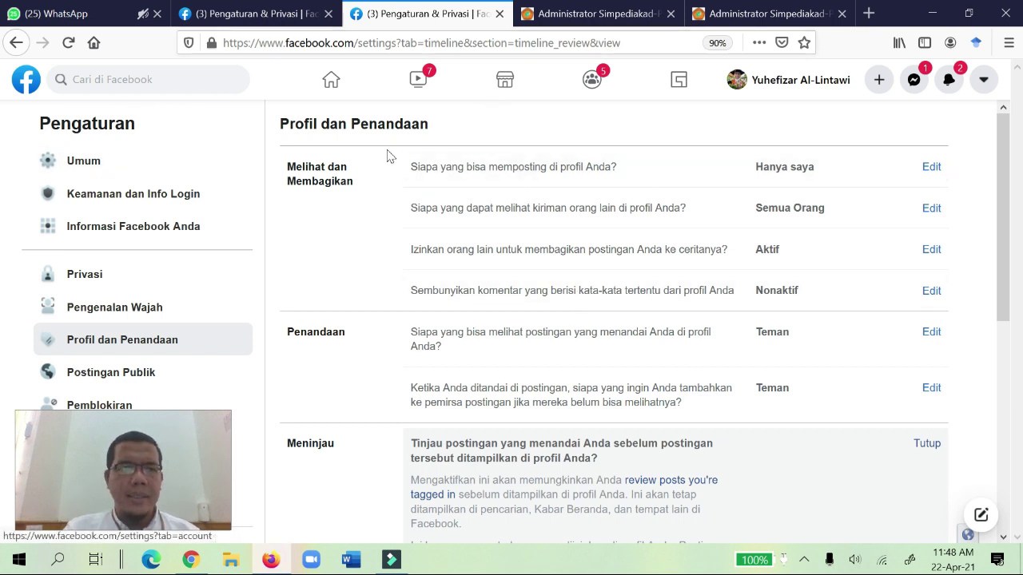
Step: Go to your own profile page and find the comments under the newest post
left_click(786, 83)
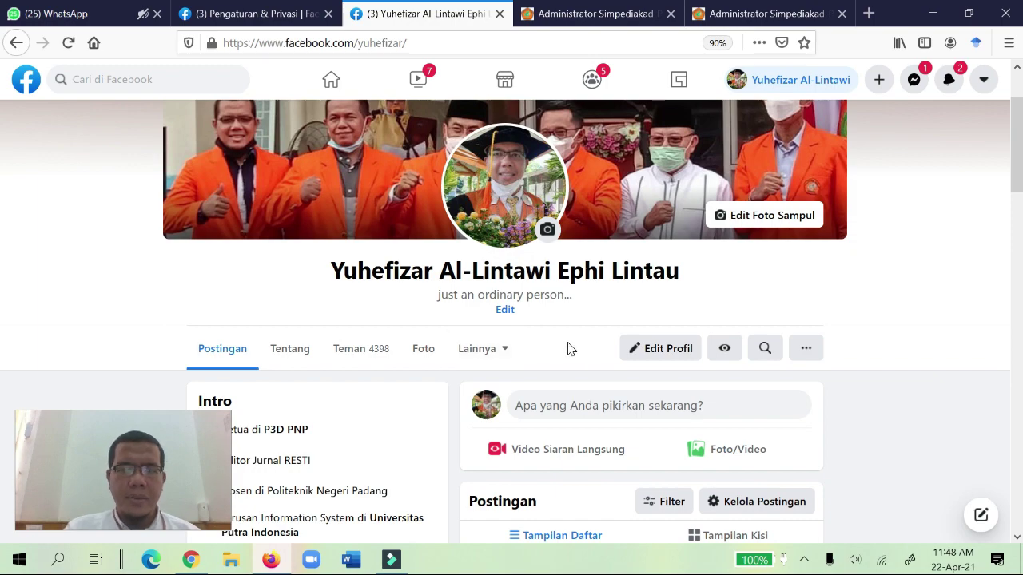
scroll(569, 344, "down", 3)
scroll(555, 328, "down", 3)
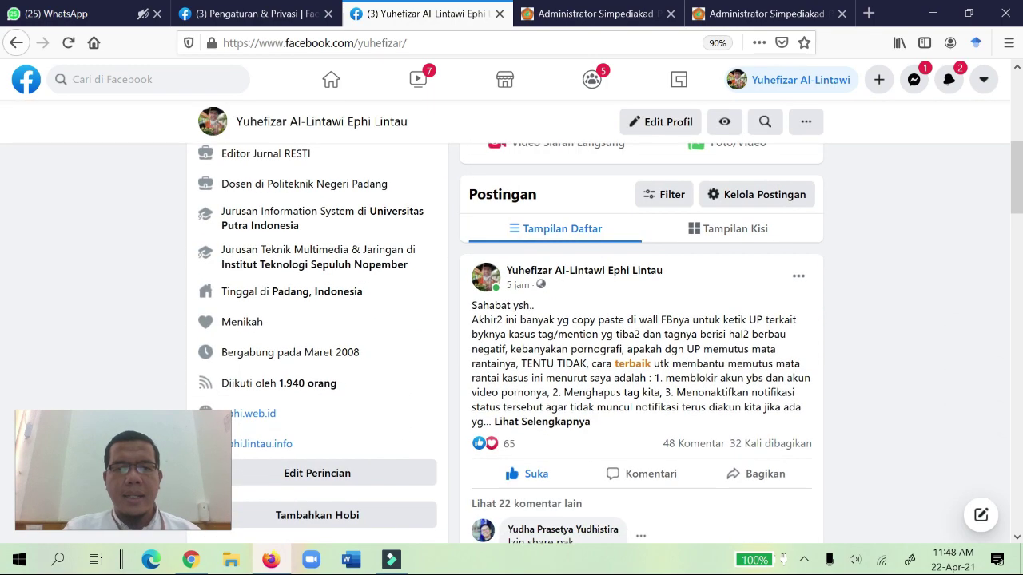
scroll(551, 330, "down", 2)
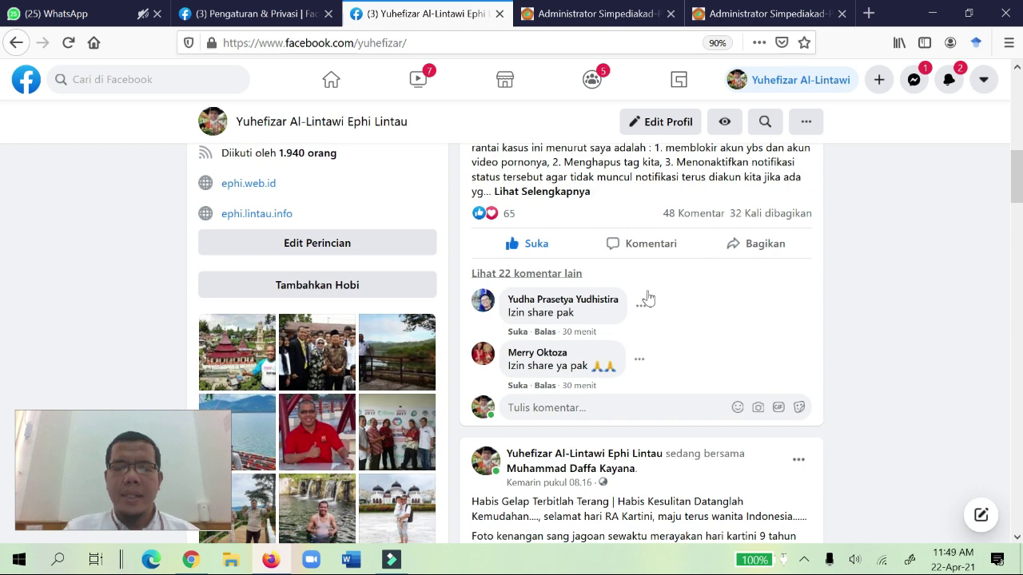
scroll(511, 335, "down", 2)
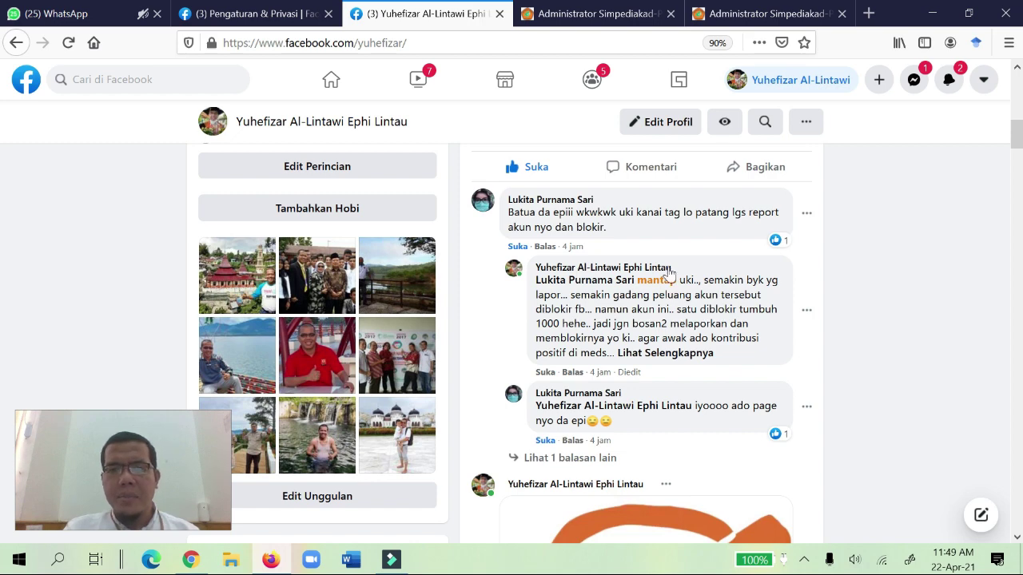
scroll(670, 275, "down", 1)
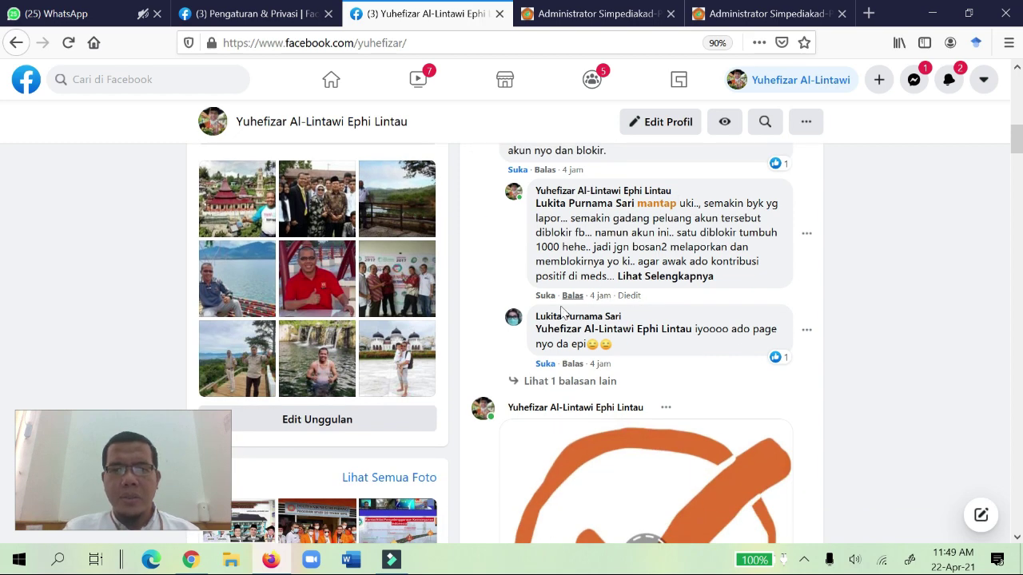
Step: View the report and block options on the profile card of the person who replied in the comment thread, then dismiss them
mouse_move(592, 323)
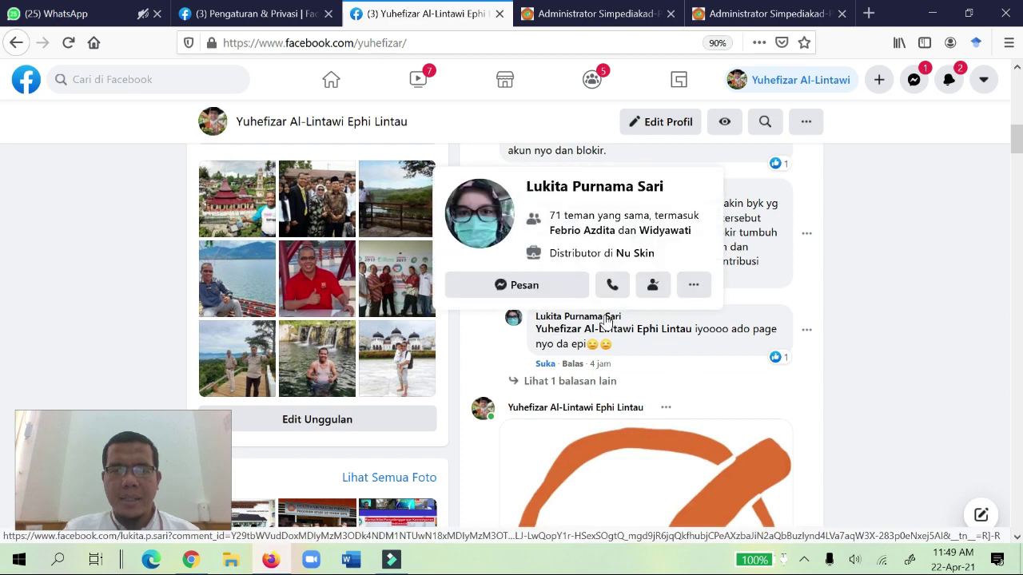
left_click(693, 287)
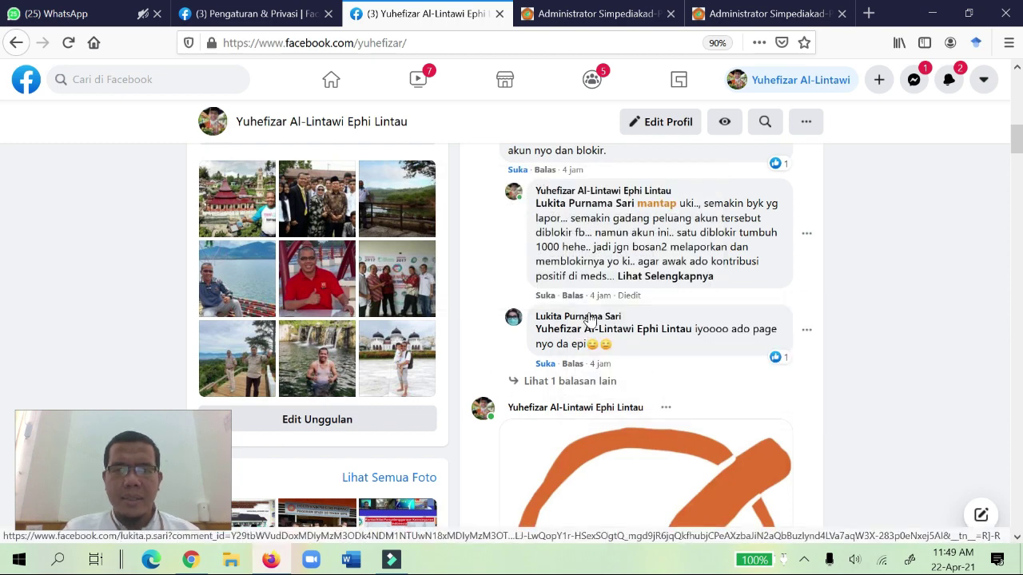
mouse_move(588, 319)
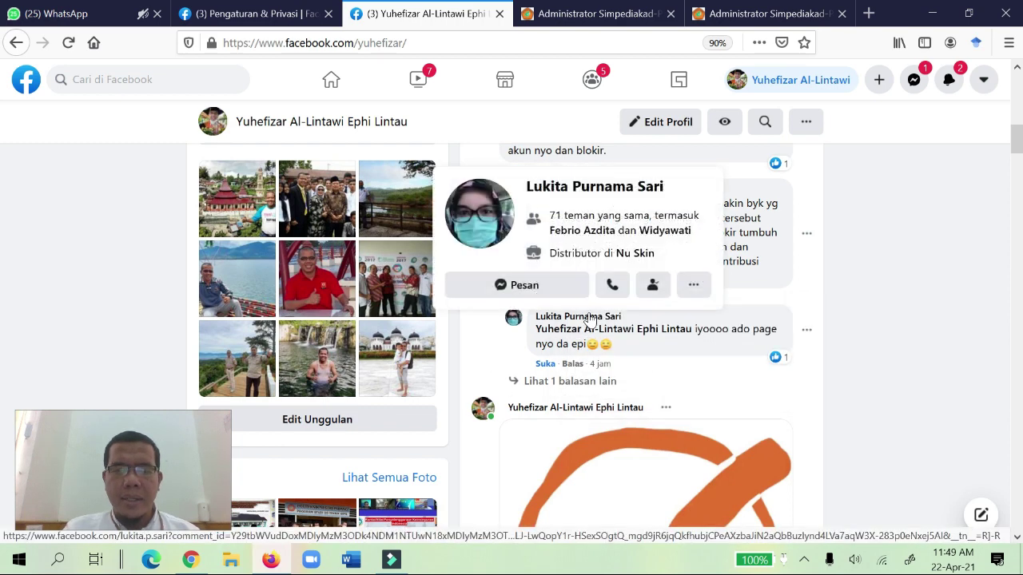
left_click(692, 286)
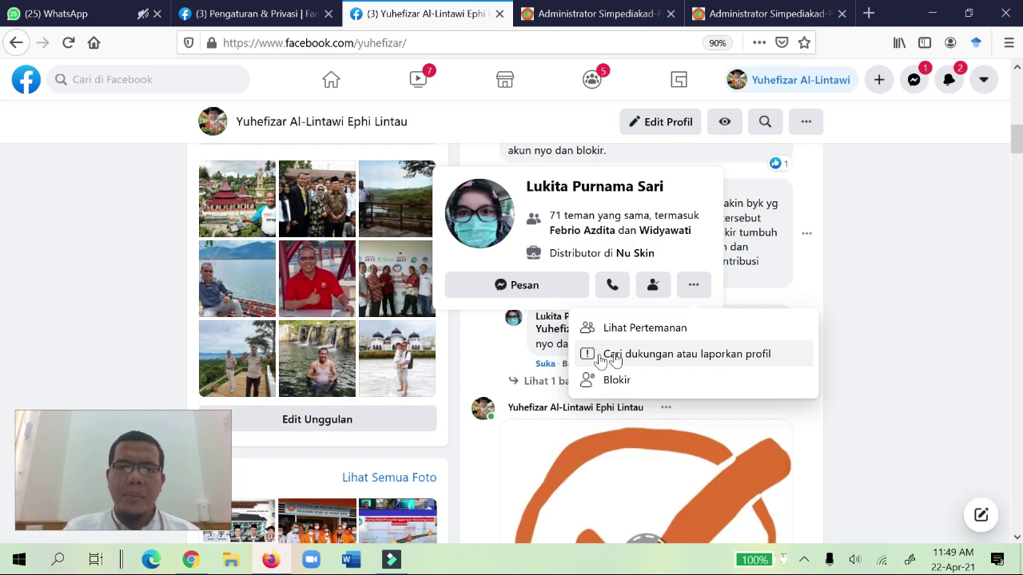
left_click(486, 355)
Step: View the Cari dukungan atau laporkan profil and Blokir options for the author of the post's first comment, then close them
scroll(618, 308, "down", 4)
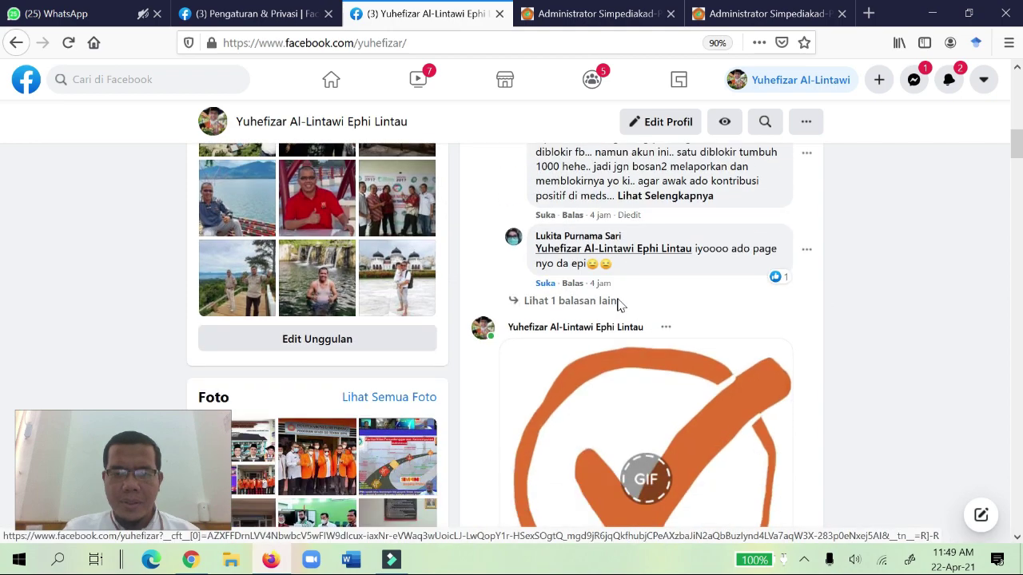
scroll(619, 310, "down", 6)
mouse_move(584, 354)
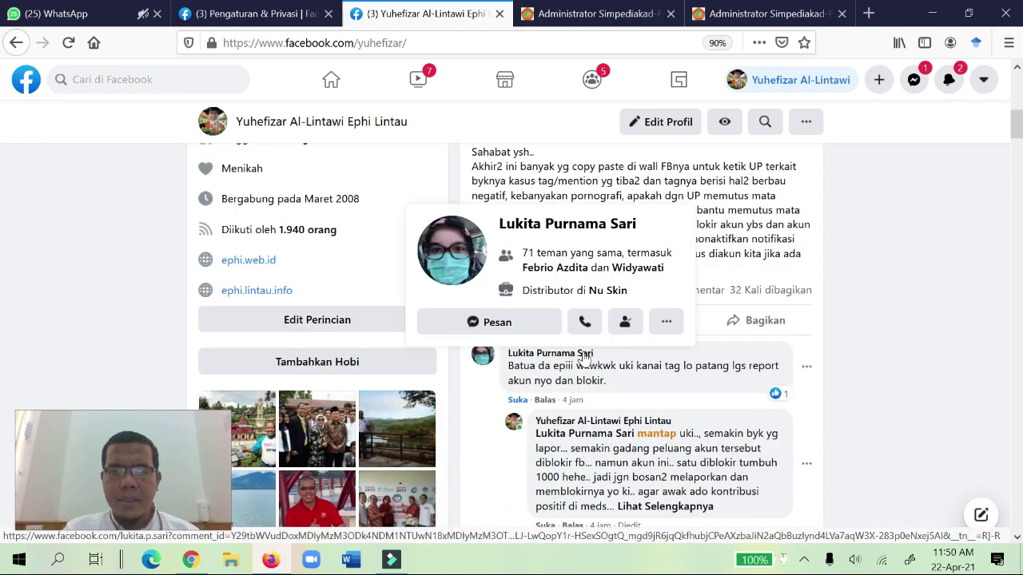
left_click(669, 324)
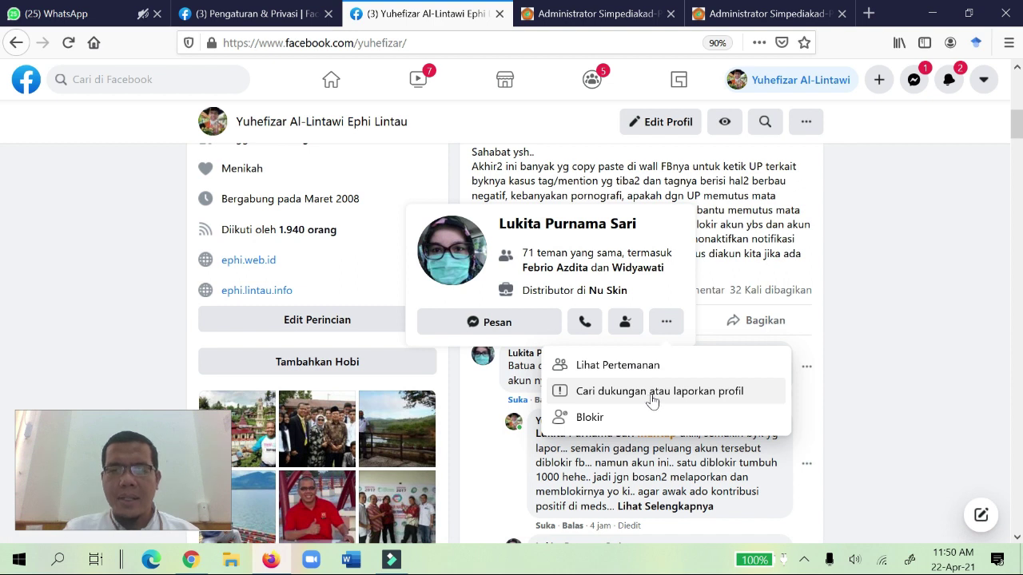
left_click(821, 409)
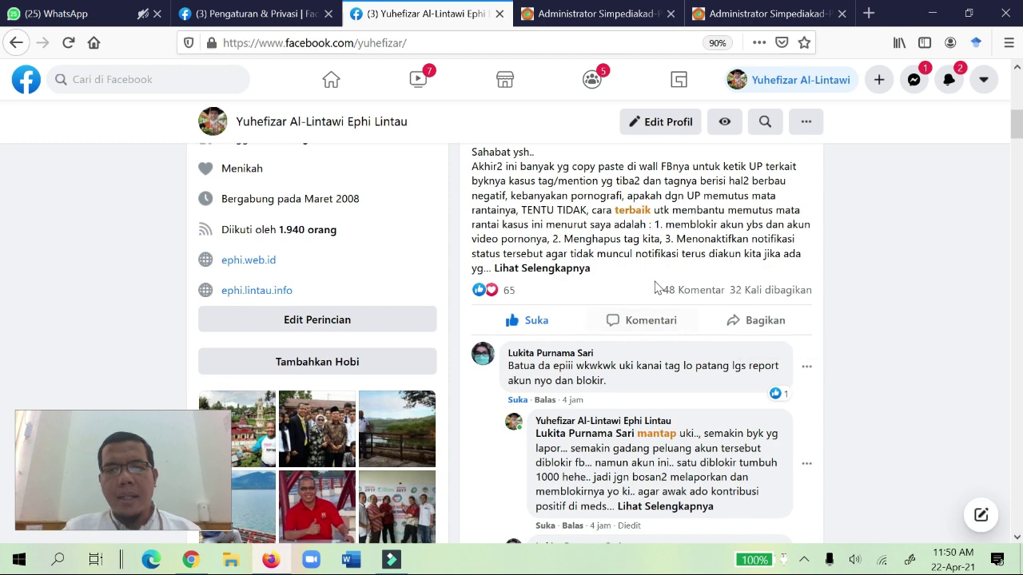
scroll(644, 332, "down", 1)
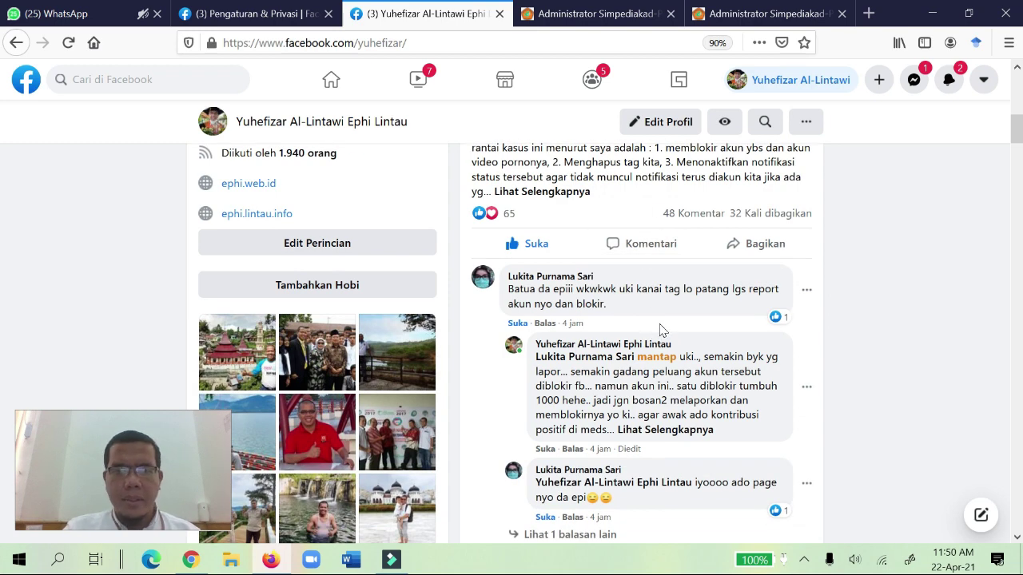
Step: Highlight the profile page's full web address to point out the link, then deselect it without changing it
mouse_move(660, 349)
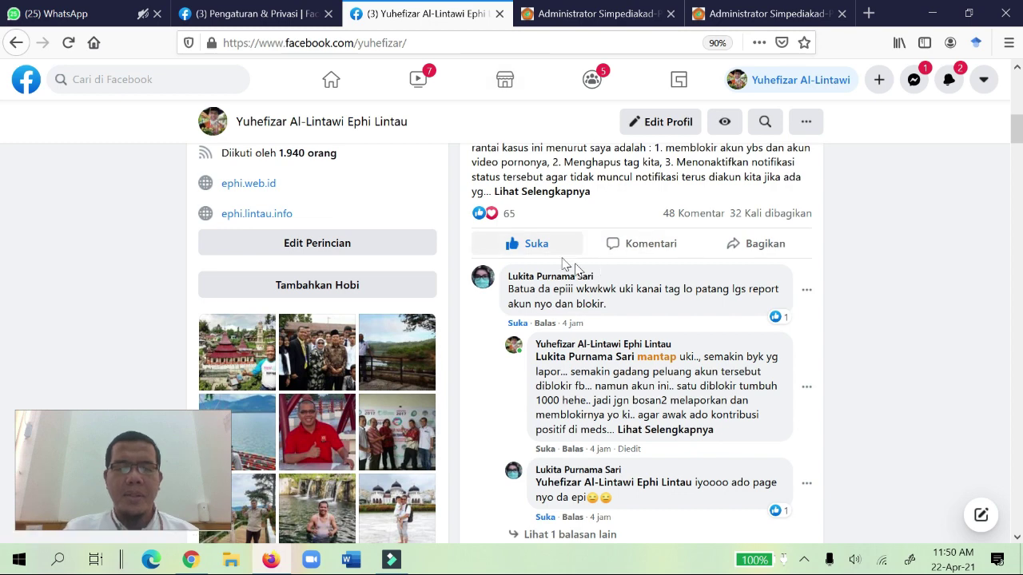
left_click_drag(408, 42, 232, 42)
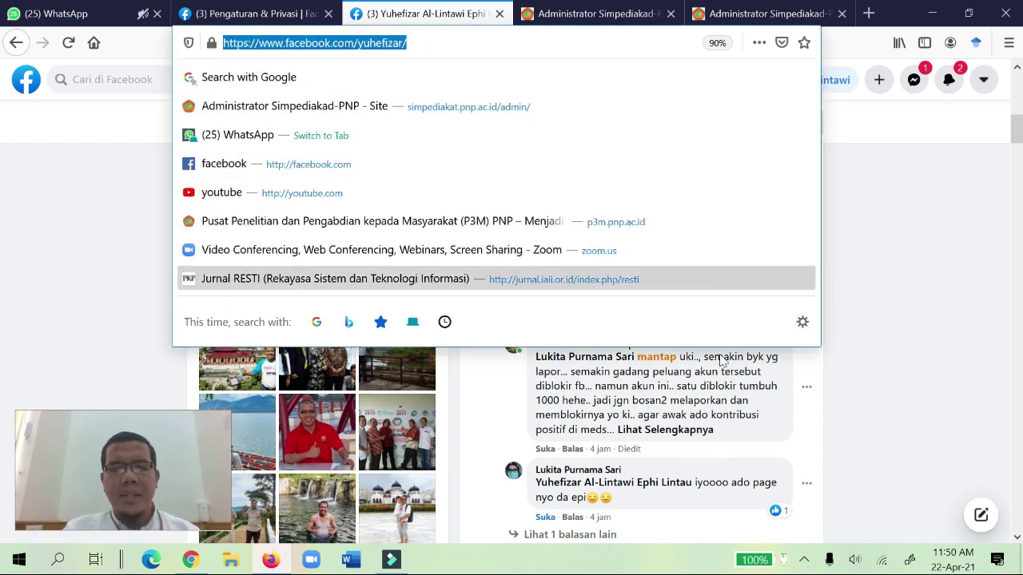
left_click(870, 386)
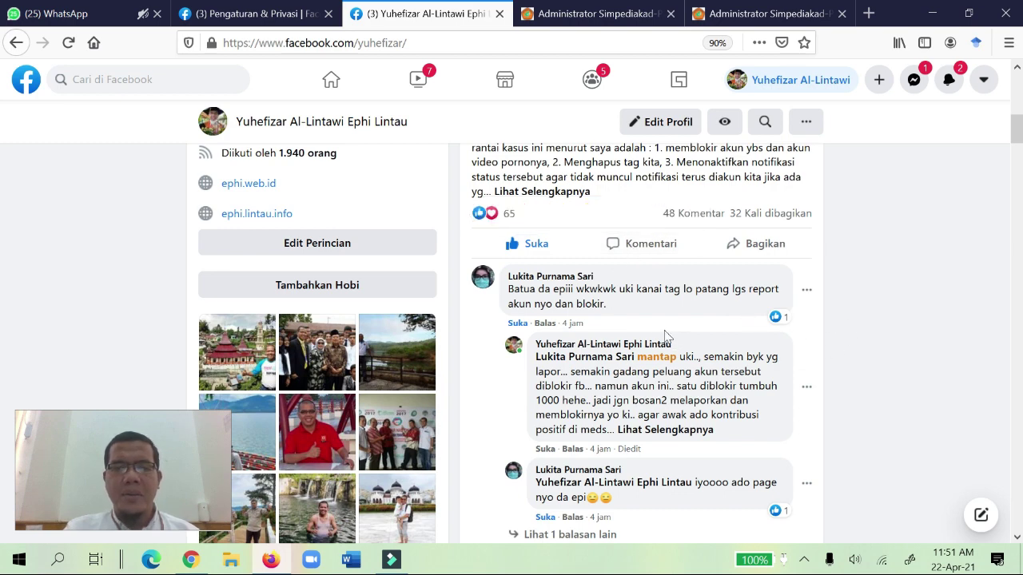
left_click_drag(422, 43, 221, 43)
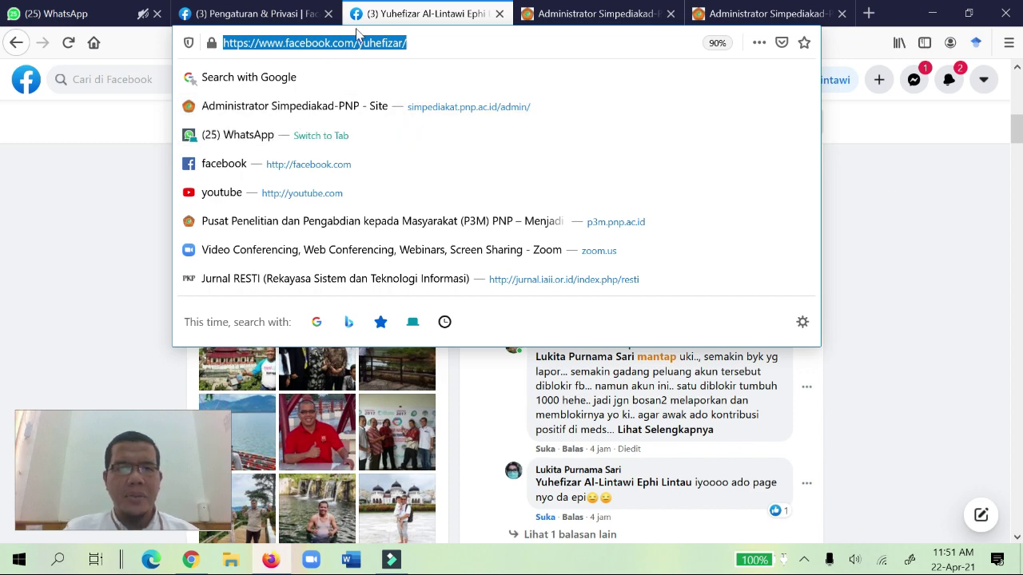
triple_click(895, 206)
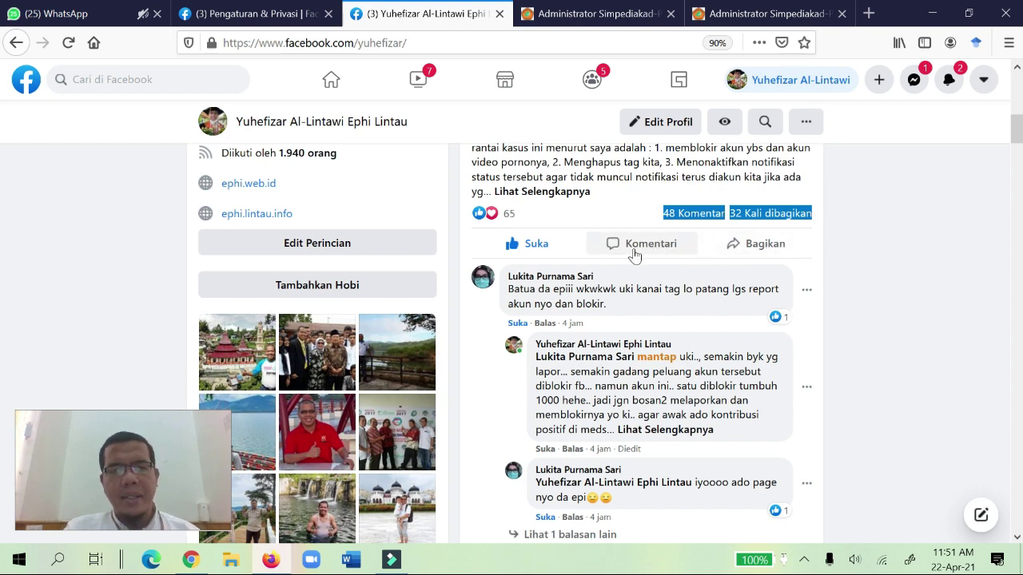
mouse_move(609, 221)
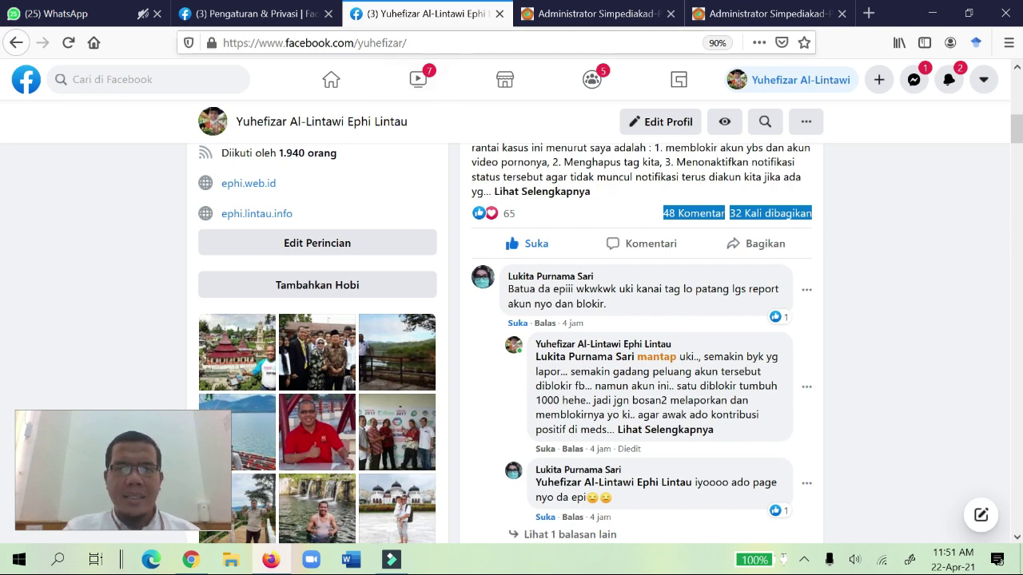
left_click(411, 44)
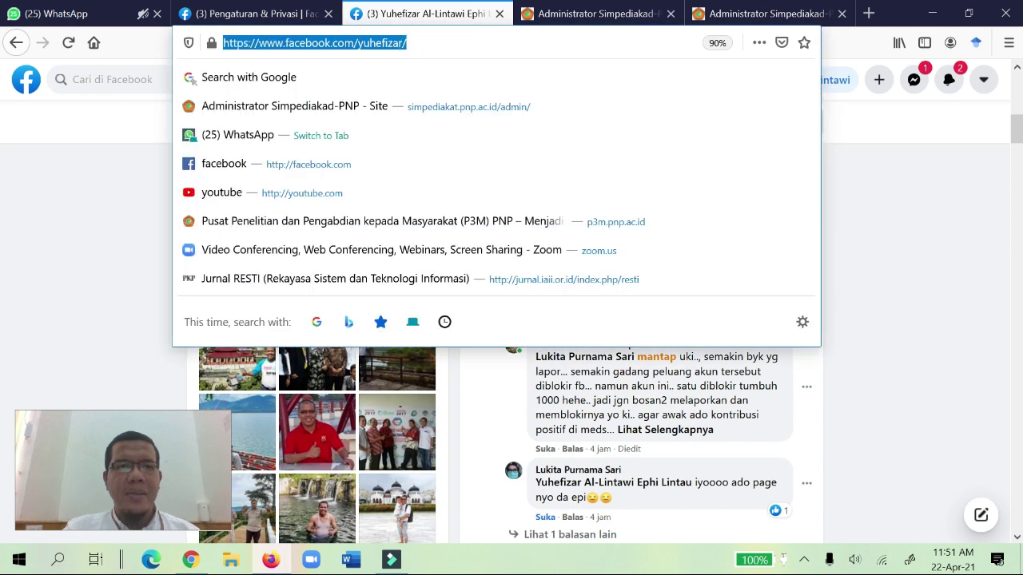
left_click(893, 333)
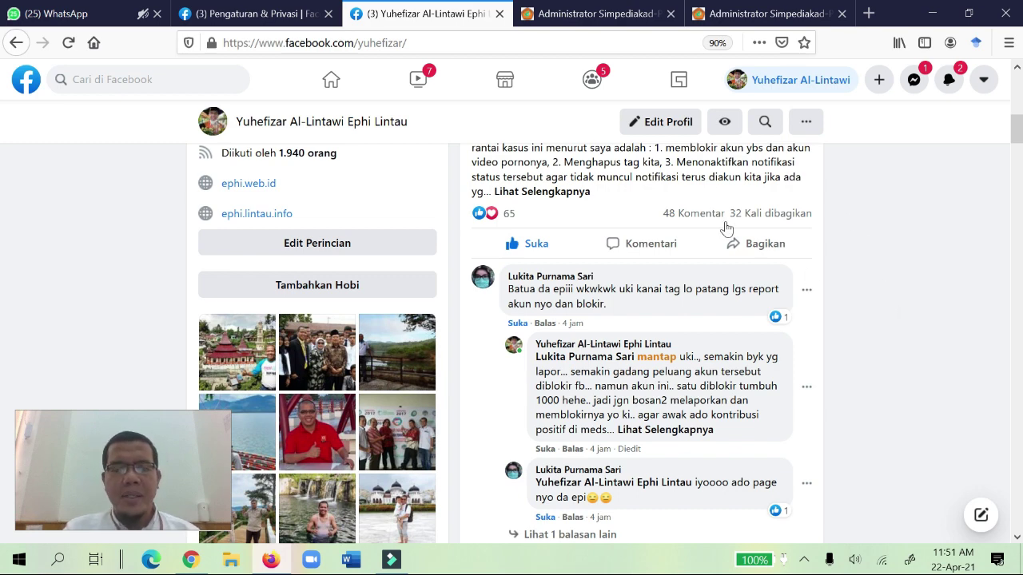
Step: Return to the start of the newest post on the profile and view its author and text
scroll(558, 281, "up", 3)
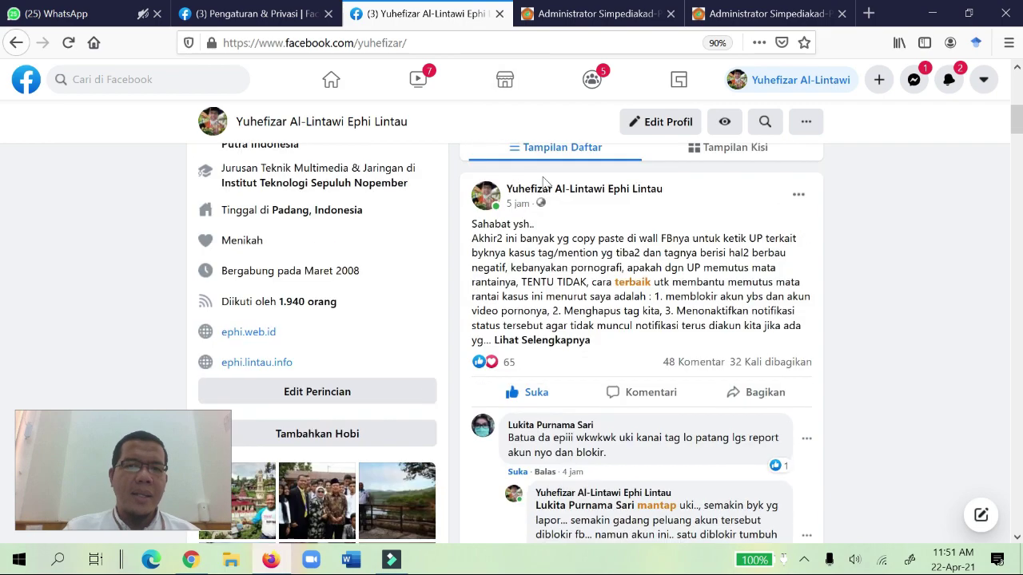
mouse_move(558, 281)
scroll(558, 281, "up", 2)
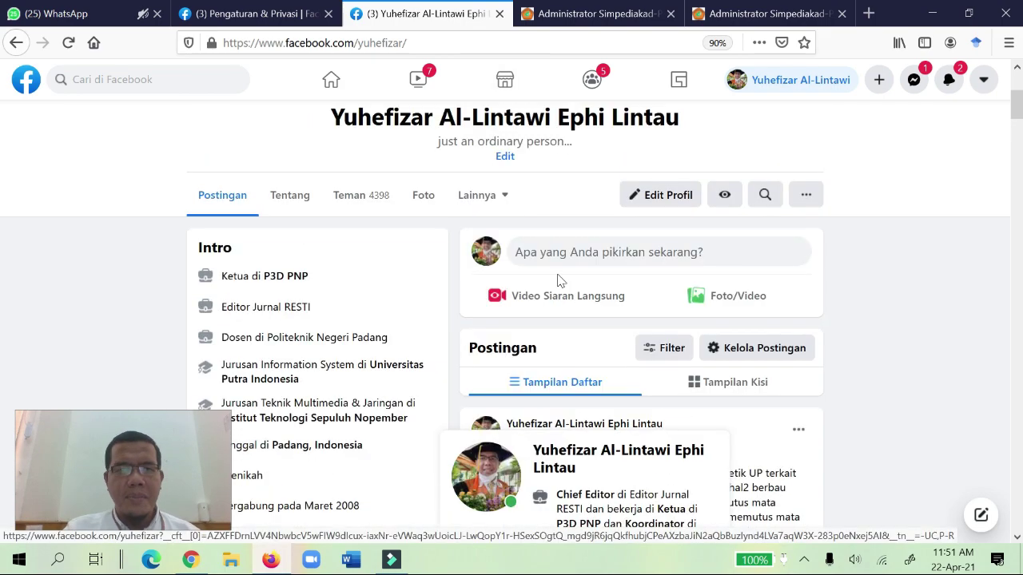
scroll(559, 281, "down", 1)
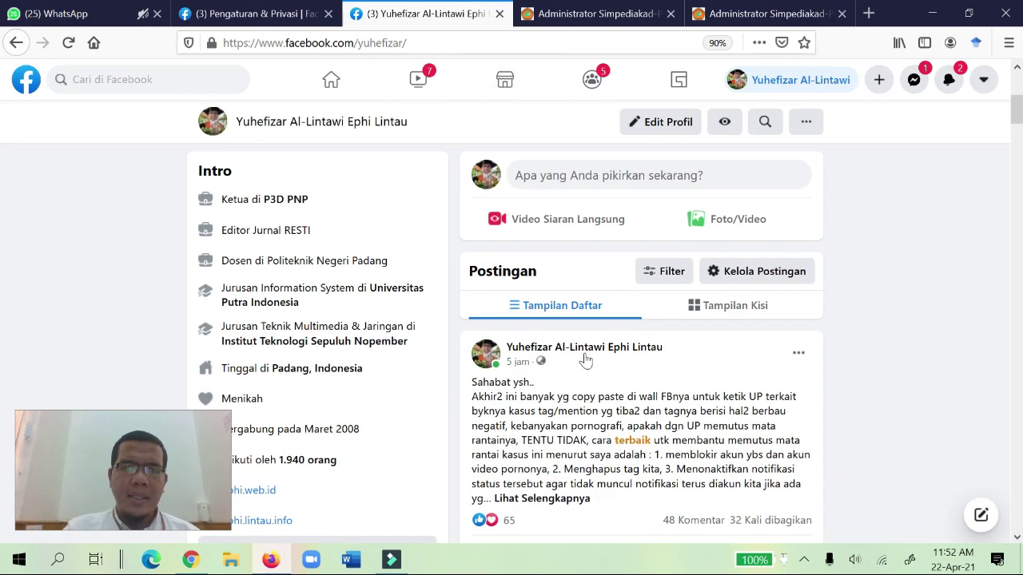